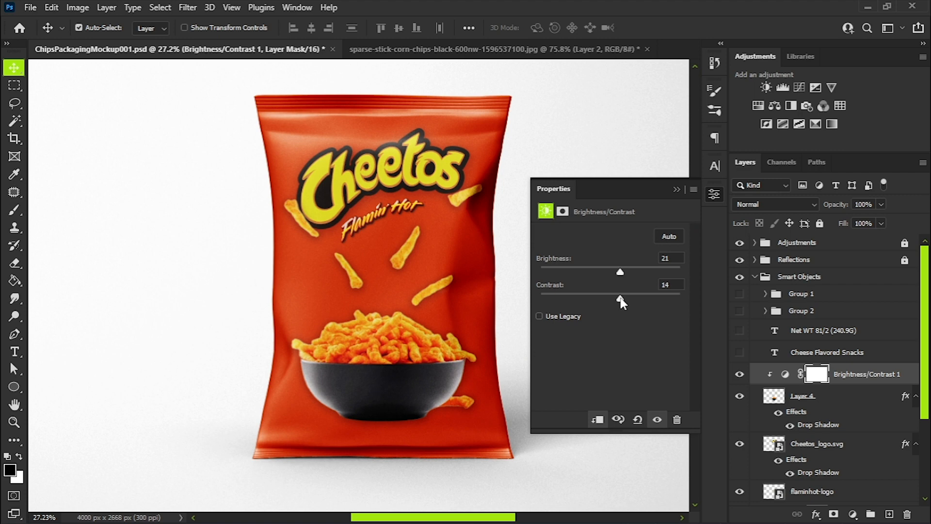
# Add a clipped Color Balance adjustment above Brightness/Contrast 1 and shift its color sliders to tune the bowl of snacks.
pyautogui.click(674, 189)
pyautogui.click(775, 106)
pyautogui.moveTo(592, 262); pyautogui.dragTo(596, 309)
pyautogui.click(676, 189)
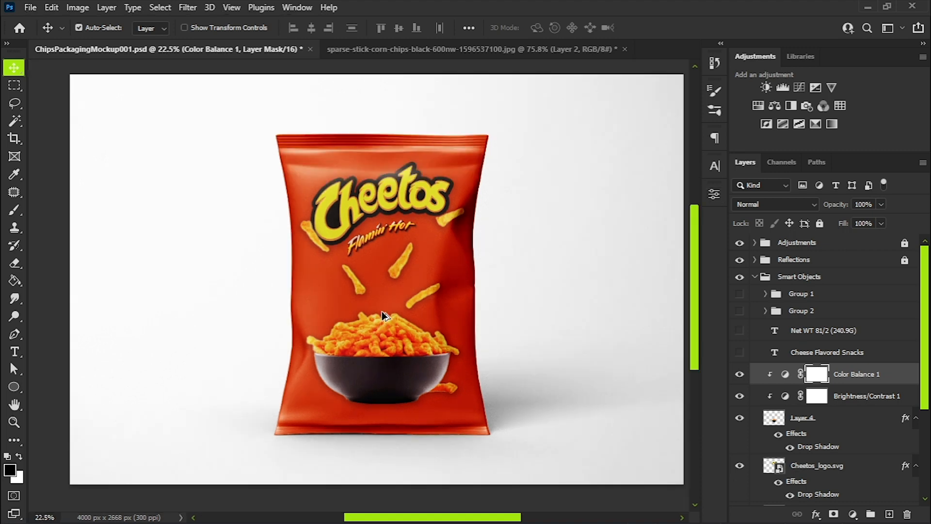
# Create an empty layer directly above Color Fill 1, underneath the flaminhot-logo layer.
pyautogui.scroll(2, 439, 365)
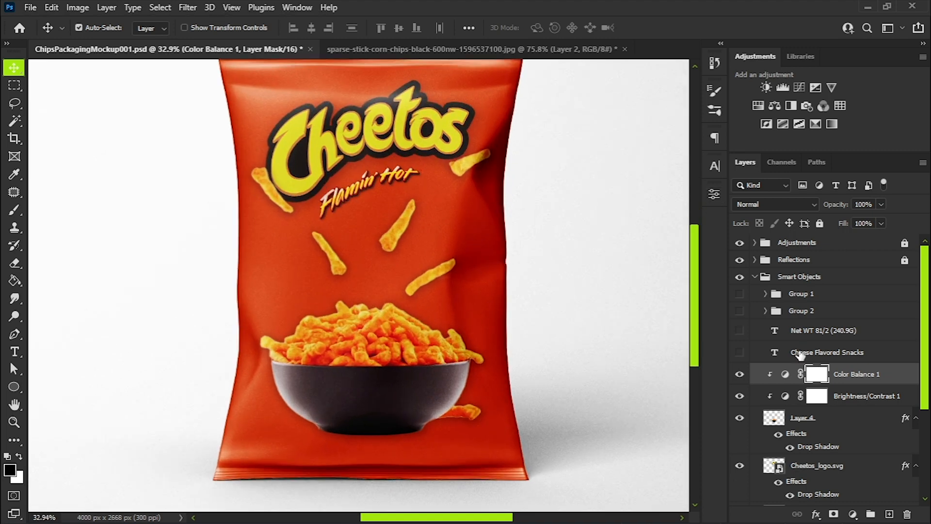
pyautogui.scroll(-5, 824, 339)
pyautogui.click(848, 432)
pyautogui.click(889, 513)
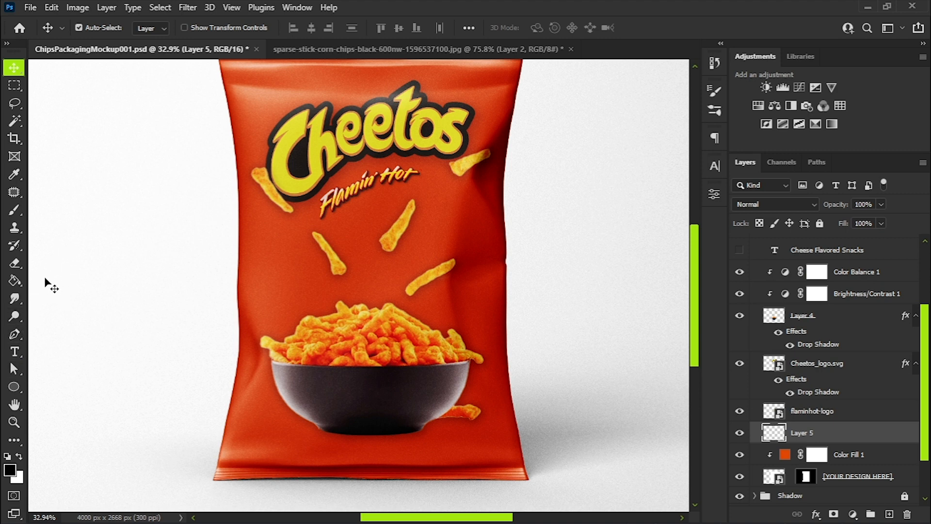
# Set up the Gradient tool with the Foreground to Transparent preset from the Basics group.
pyautogui.rightClick(15, 280)
pyautogui.click(68, 277)
pyautogui.click(111, 31)
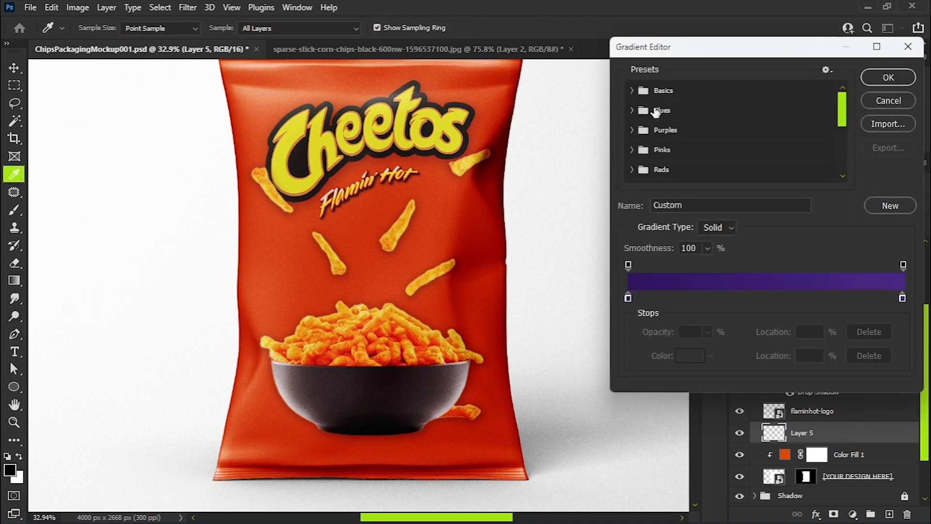
pyautogui.click(632, 91)
pyautogui.click(672, 112)
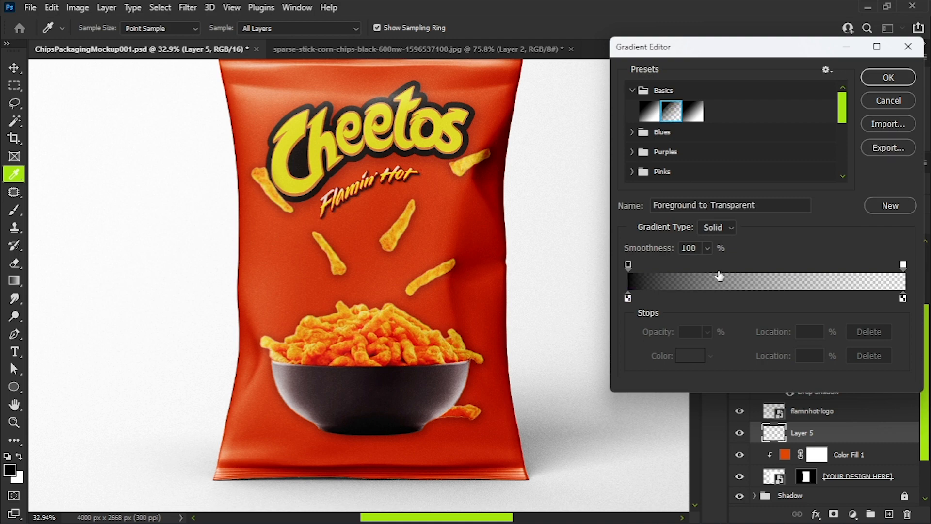
pyautogui.click(888, 77)
pyautogui.scroll(-2, 439, 275)
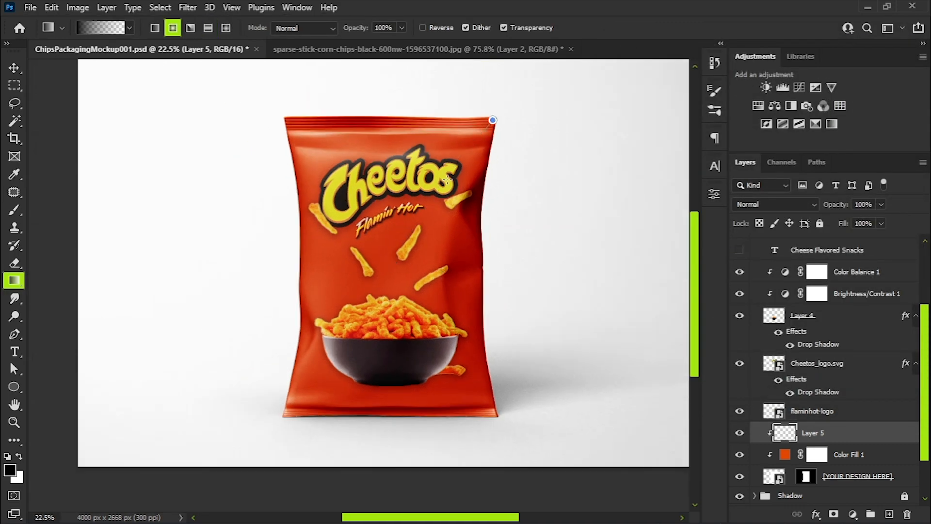
# Darken the chip bag's four corners with black radial gradients on Layer 5 and set that layer's opacity to 89%.
pyautogui.moveTo(494, 120); pyautogui.dragTo(386, 254)
pyautogui.moveTo(305, 34); pyautogui.dragTo(458, 237)
pyautogui.moveTo(365, 447); pyautogui.dragTo(468, 305)
pyautogui.moveTo(627, 498); pyautogui.dragTo(485, 301)
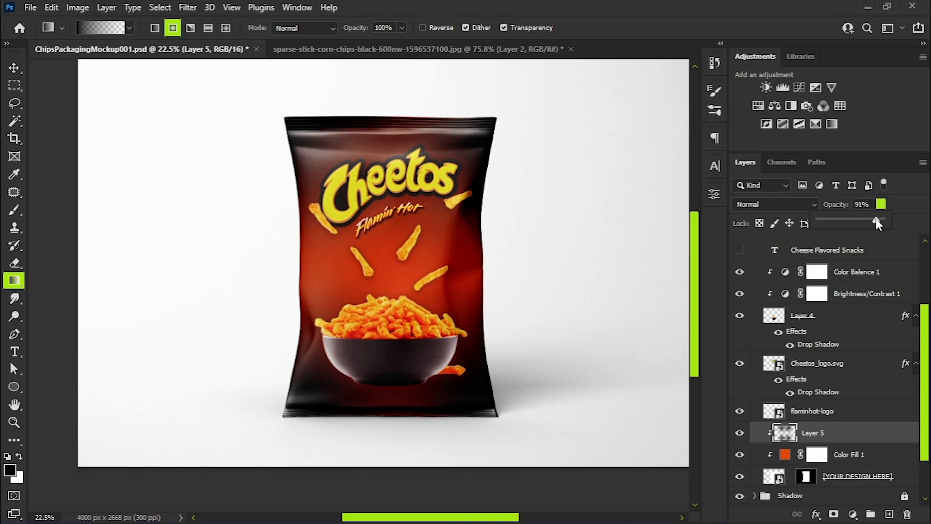
pyautogui.moveTo(875, 219); pyautogui.dragTo(866, 219)
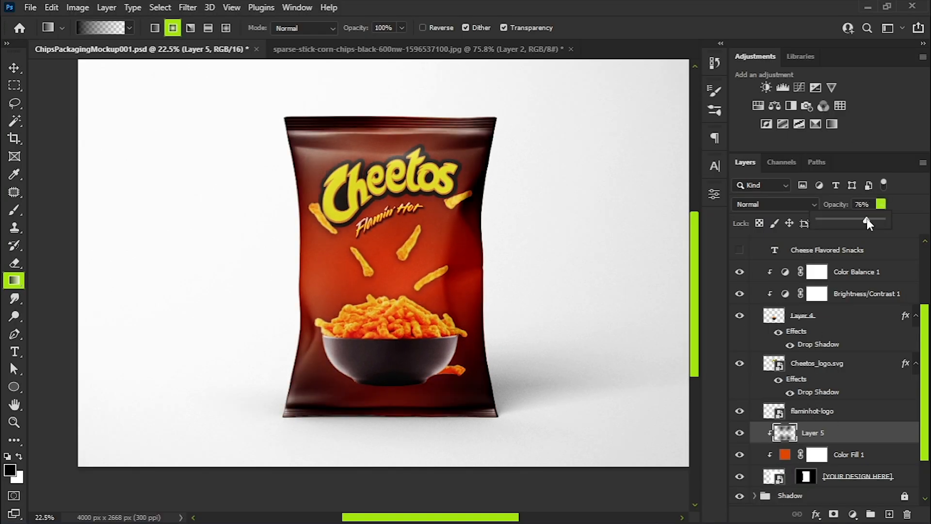
pyautogui.press('v')
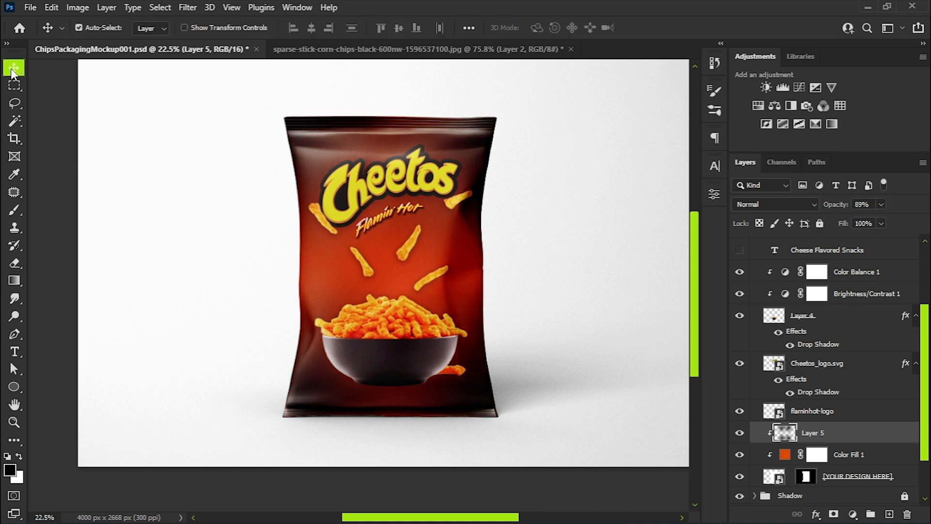
# Show the Net WT 81/2 (240.9G) and Cheese Flavored Snacks texts and align them side by side along the bag's bottom edge.
pyautogui.scroll(2, 427, 286)
pyautogui.scroll(1, 394, 359)
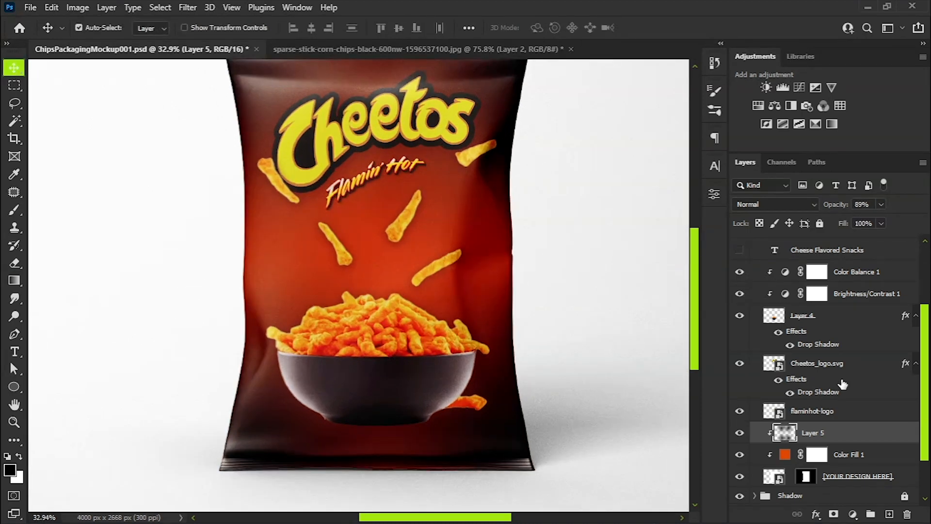
pyautogui.scroll(2, 834, 354)
pyautogui.click(740, 296)
pyautogui.click(740, 318)
pyautogui.moveTo(280, 444); pyautogui.dragTo(305, 446)
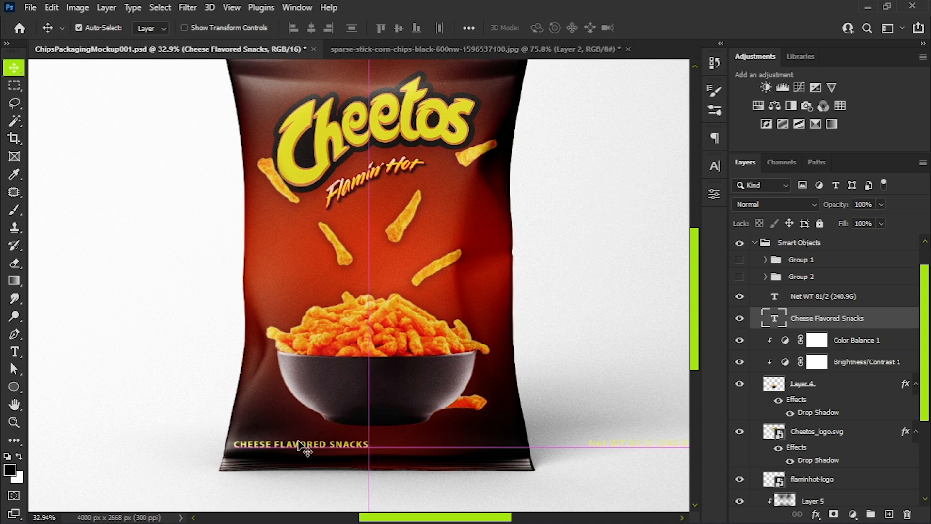
pyautogui.moveTo(632, 444); pyautogui.dragTo(444, 449)
pyautogui.moveTo(444, 450); pyautogui.dragTo(450, 455)
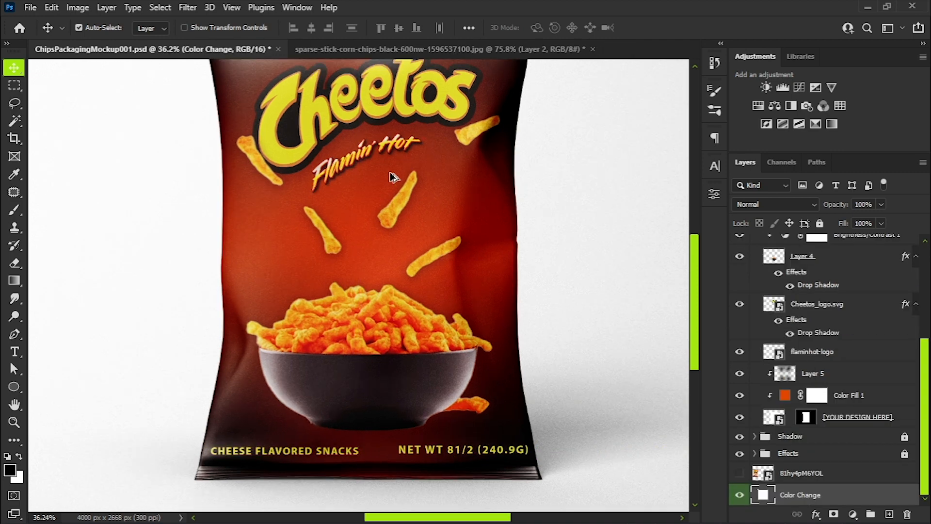
pyautogui.scroll(-3, 393, 177)
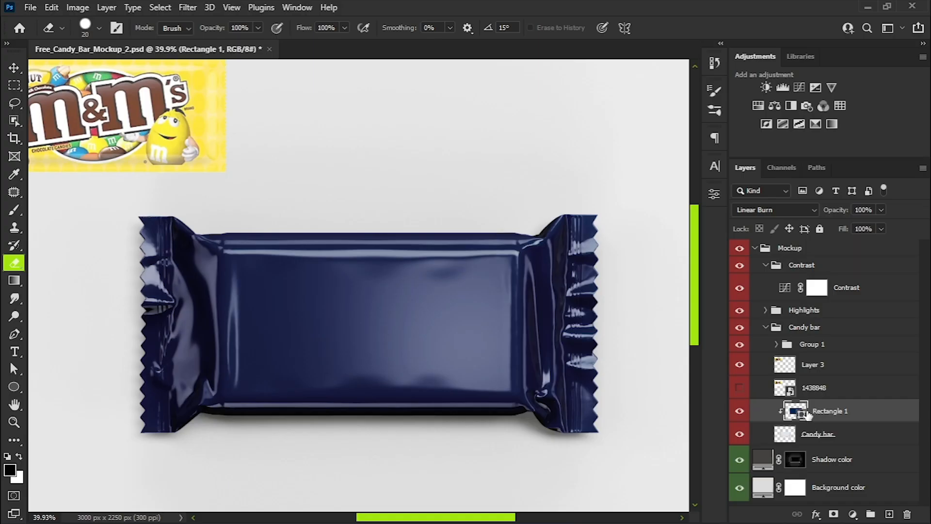
# Recolor Rectangle 1 on the candy wrapper to yellow fbe11f, sampled from the reference M&M's pack.
pyautogui.doubleClick(795, 411)
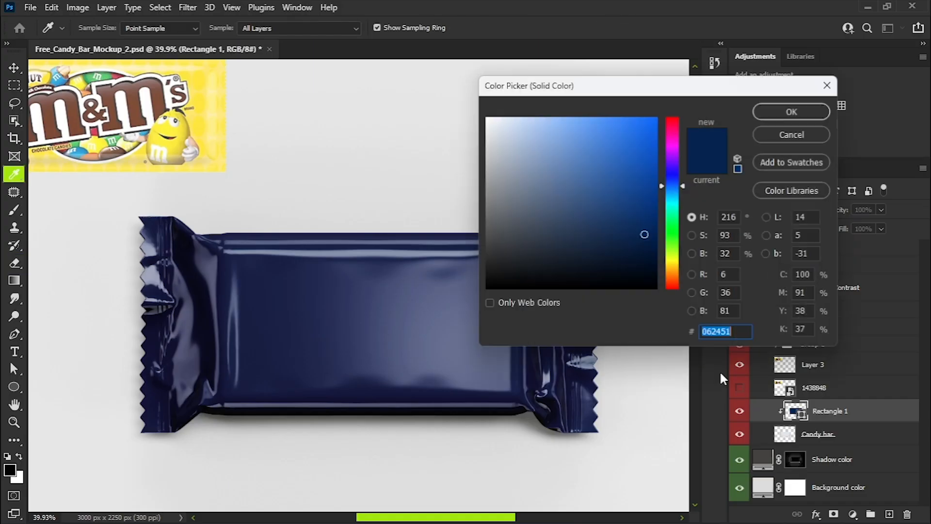
pyautogui.click(199, 77)
pyautogui.moveTo(628, 117); pyautogui.dragTo(638, 118)
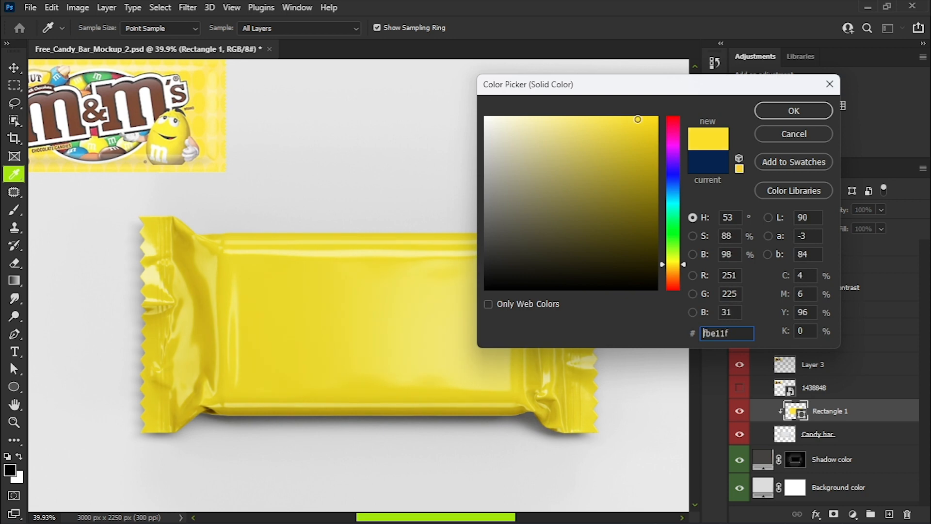
pyautogui.click(776, 113)
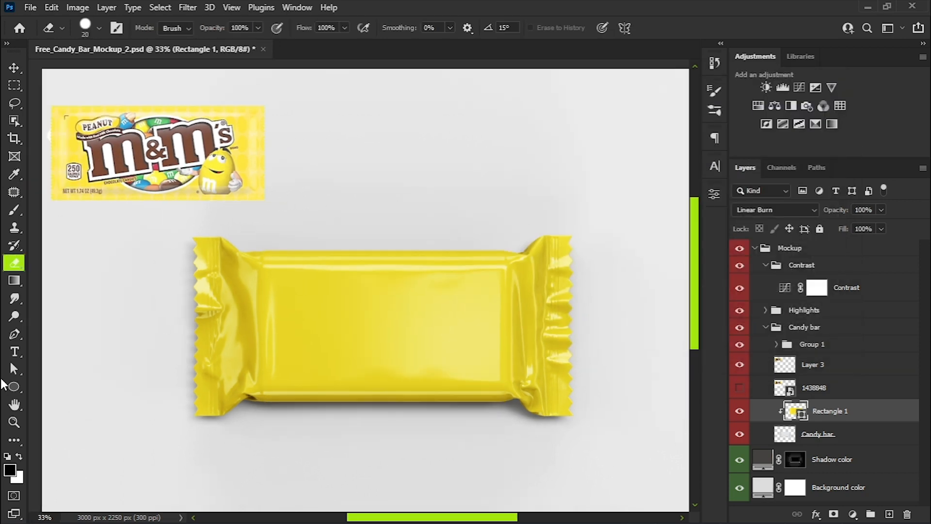
# Add a text layer reading "mm" on the yellow candy wrapper.
pyautogui.press('t')
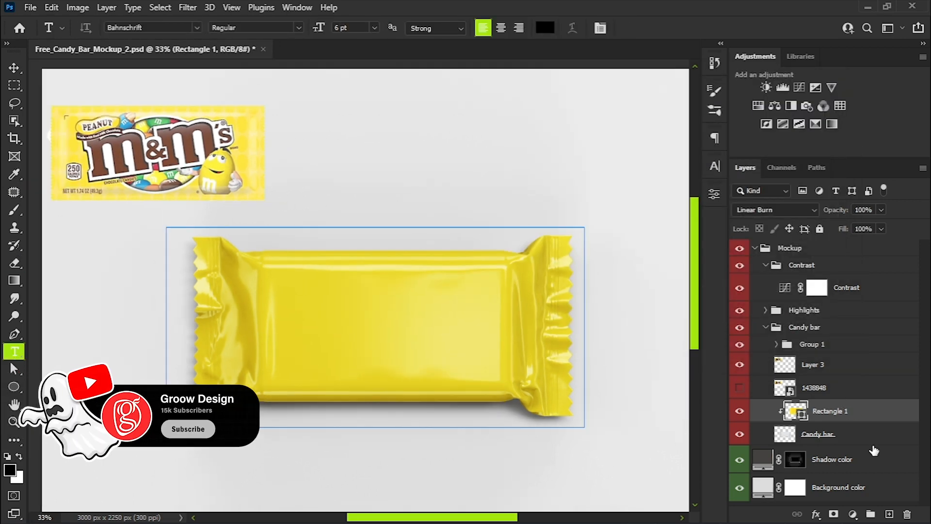
pyautogui.click(305, 324)
pyautogui.write('m m')
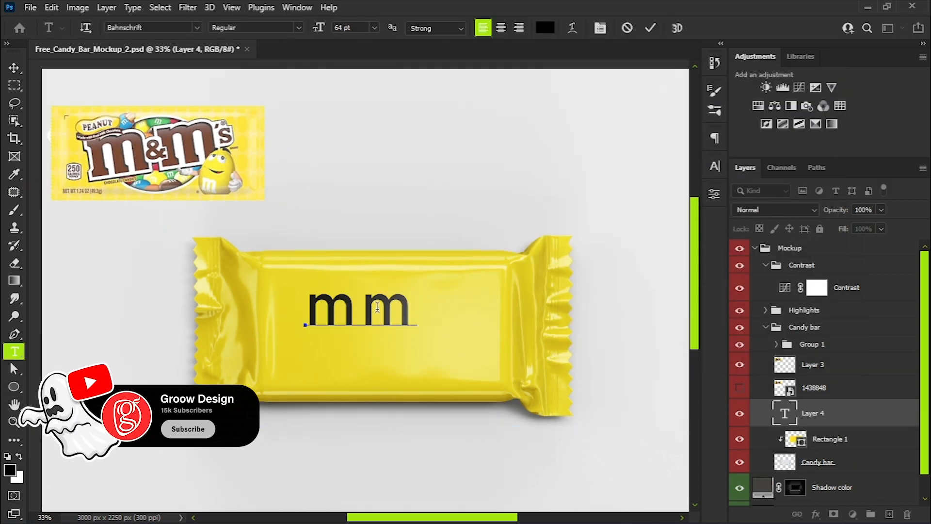
# Change the font of the mm text to Big Mock Personal Use.
pyautogui.hotkey('ctrl', 'a')
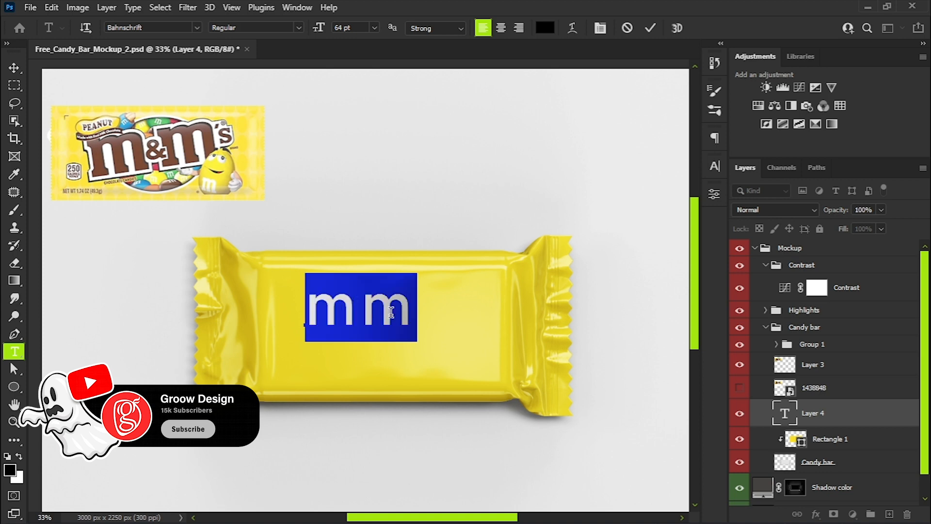
pyautogui.click(717, 164)
pyautogui.click(632, 186)
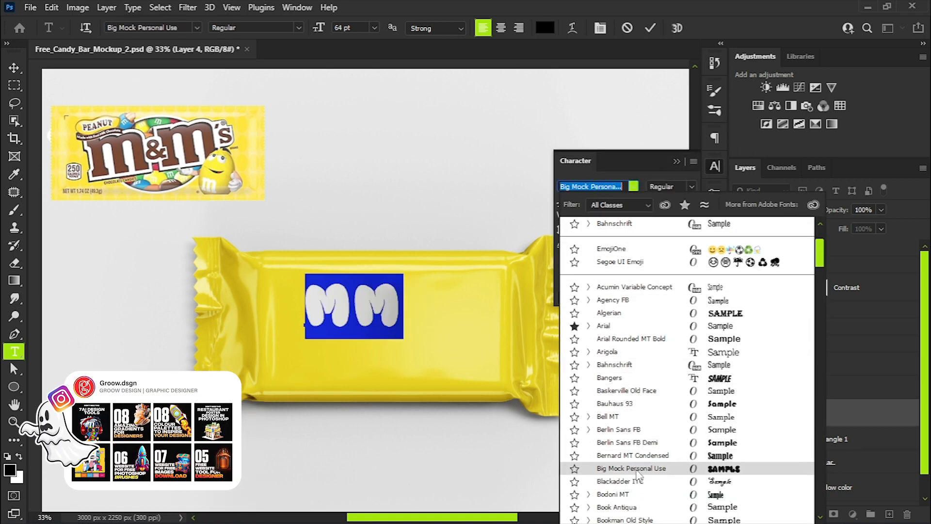
pyautogui.scroll(-1, 641, 437)
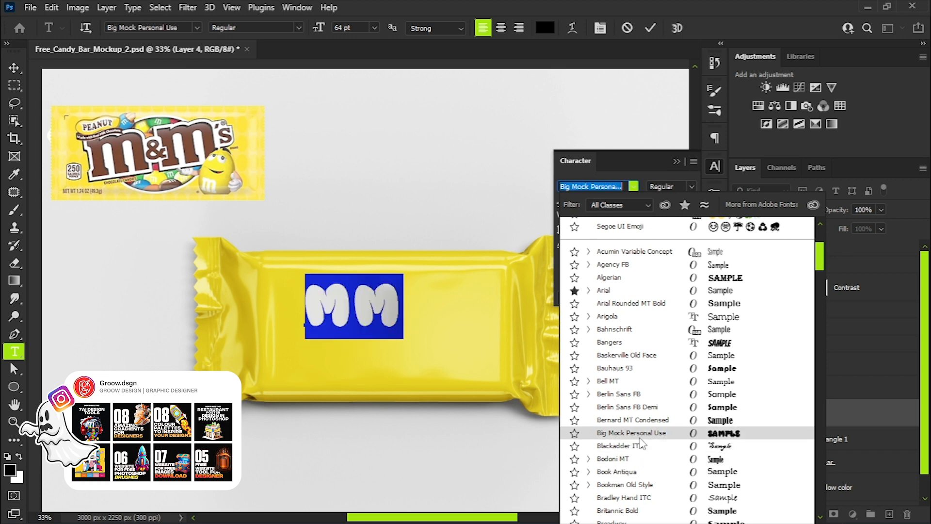
pyautogui.click(640, 436)
pyautogui.click(676, 161)
pyautogui.click(14, 67)
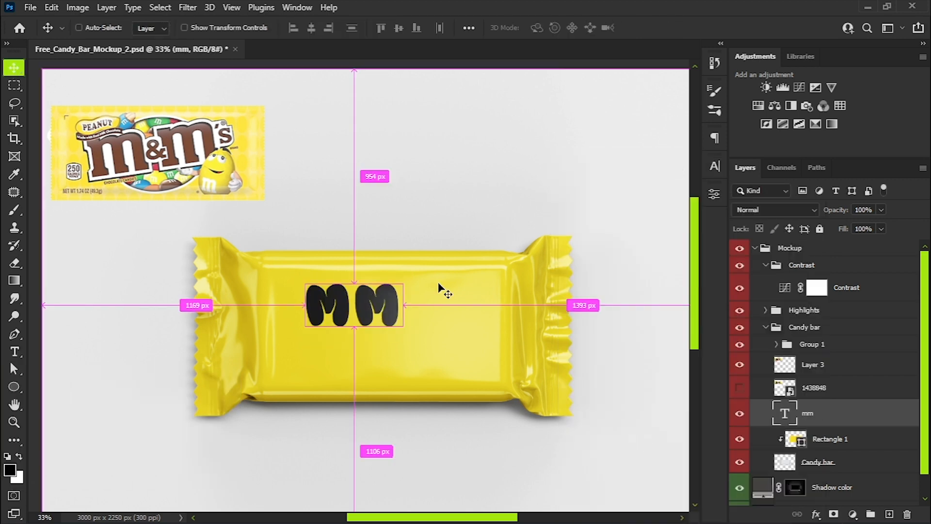
# Enlarge the mm text to about 131 pt and center it across the front of the wrapper.
pyautogui.hotkey('ctrl', 't')
pyautogui.moveTo(403, 283); pyautogui.dragTo(519, 245)
pyautogui.moveTo(306, 340); pyautogui.dragTo(292, 347)
pyautogui.moveTo(380, 295); pyautogui.dragTo(384, 336)
pyautogui.press('Return')
pyautogui.moveTo(440, 318); pyautogui.dragTo(443, 319)
# Add a separate text layer reading "'s" near the wrapper's upper right corner.
pyautogui.click(15, 352)
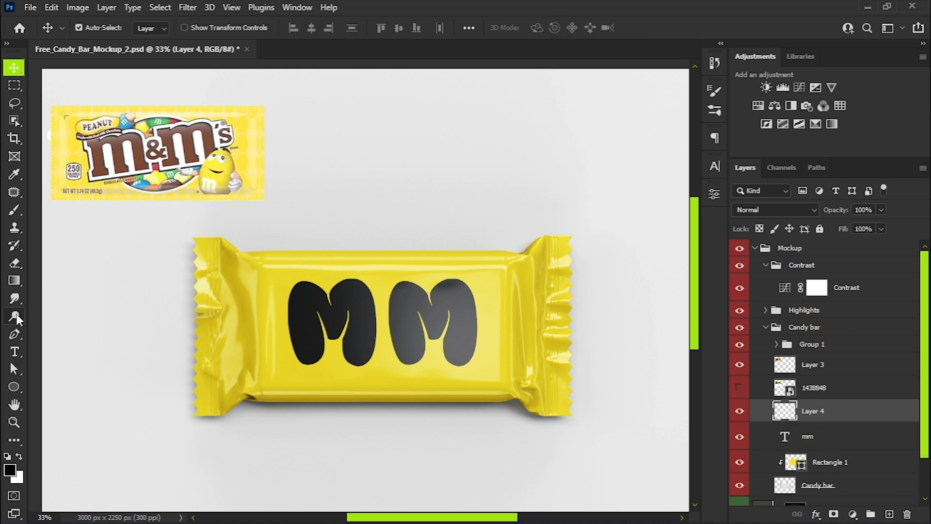
pyautogui.click(15, 352)
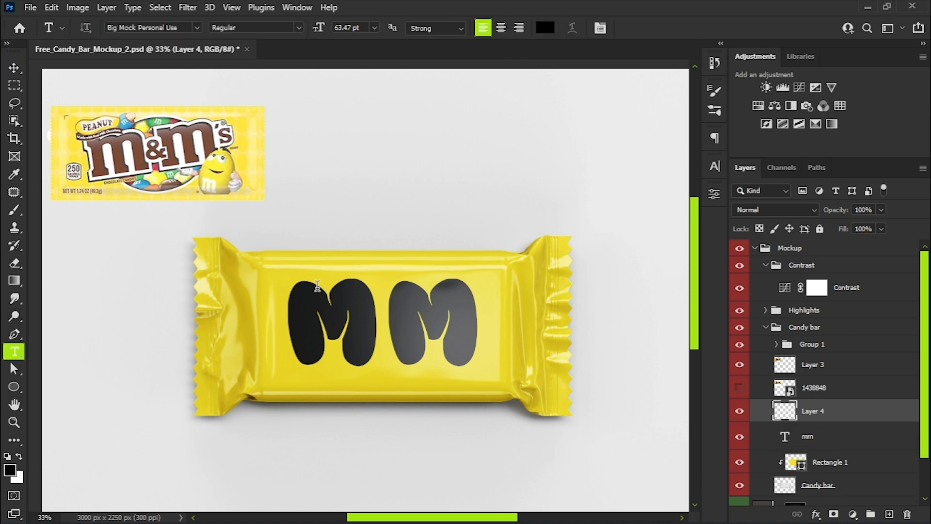
pyautogui.click(513, 261)
pyautogui.write('"s')
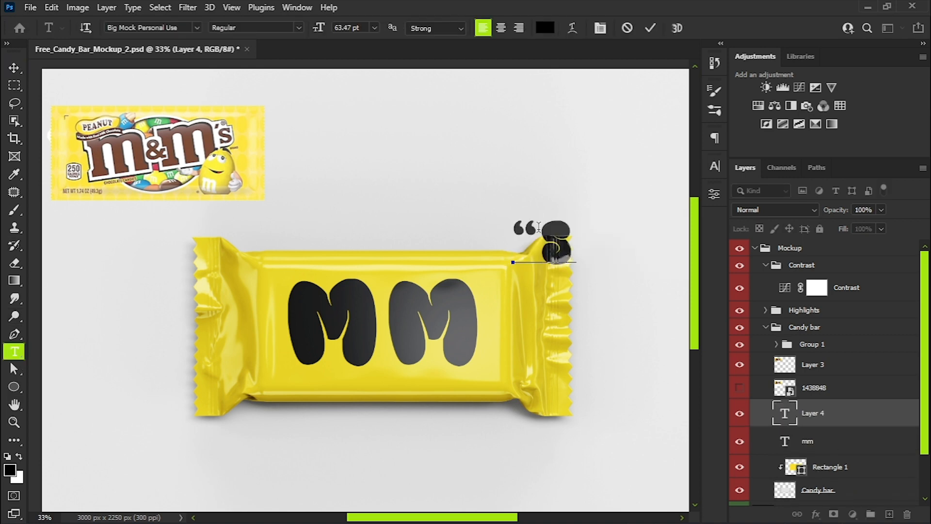
pyautogui.press('BackSpace')
pyautogui.write("'")
pyautogui.click(15, 68)
# Scale down the 's text and position it at the upper right of the second M.
pyautogui.moveTo(545, 256); pyautogui.dragTo(508, 313)
pyautogui.hotkey('ctrl', 't')
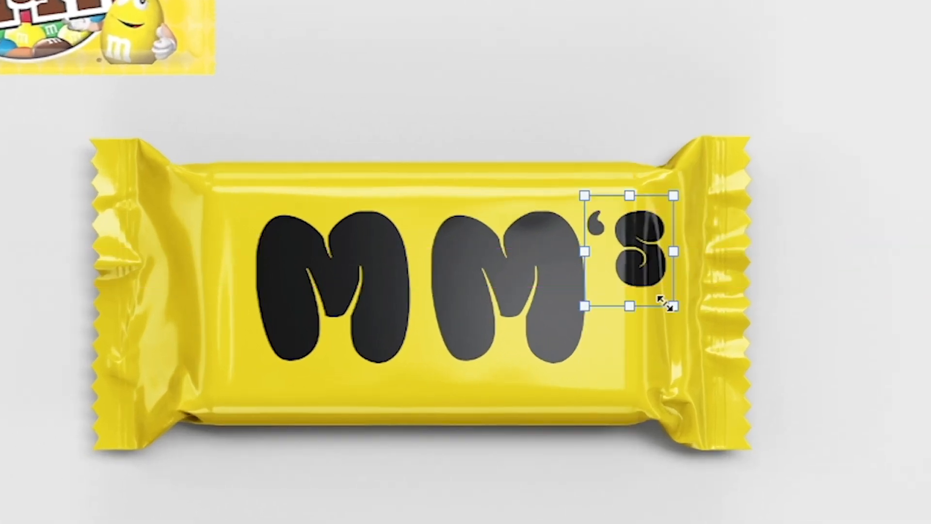
pyautogui.moveTo(671, 306); pyautogui.dragTo(648, 274)
pyautogui.moveTo(676, 182); pyautogui.dragTo(663, 165)
pyautogui.moveTo(625, 235)
pyautogui.mouseDown()
pyautogui.moveTo(614, 245)
pyautogui.moveTo(610, 229)
pyautogui.moveTo(637, 247)
pyautogui.mouseUp()
pyautogui.moveTo(605, 228); pyautogui.dragTo(615, 233)
pyautogui.press('Return')
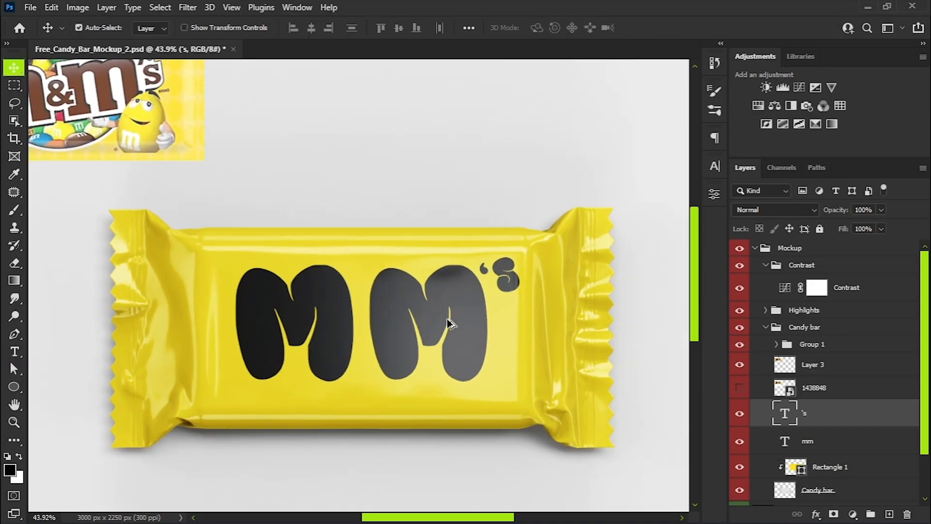
# Recolor the mm and 's texts dark brown, sampled from the lettering of the reference M&M's pack.
pyautogui.scroll(-1, 451, 324)
pyautogui.click(451, 322)
pyautogui.press('t')
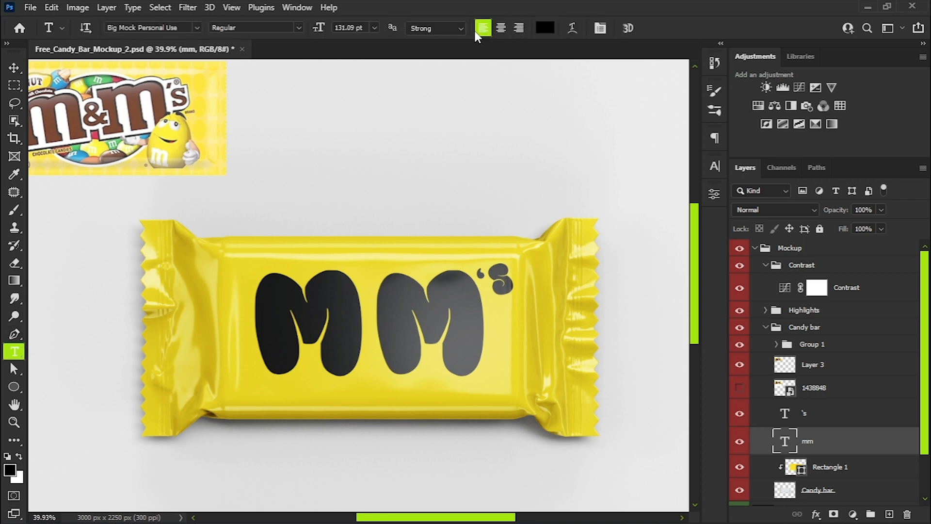
pyautogui.click(451, 339)
pyautogui.hotkey('ctrl', 'a')
pyautogui.click(545, 27)
pyautogui.click(159, 90)
pyautogui.moveTo(549, 202); pyautogui.dragTo(561, 234)
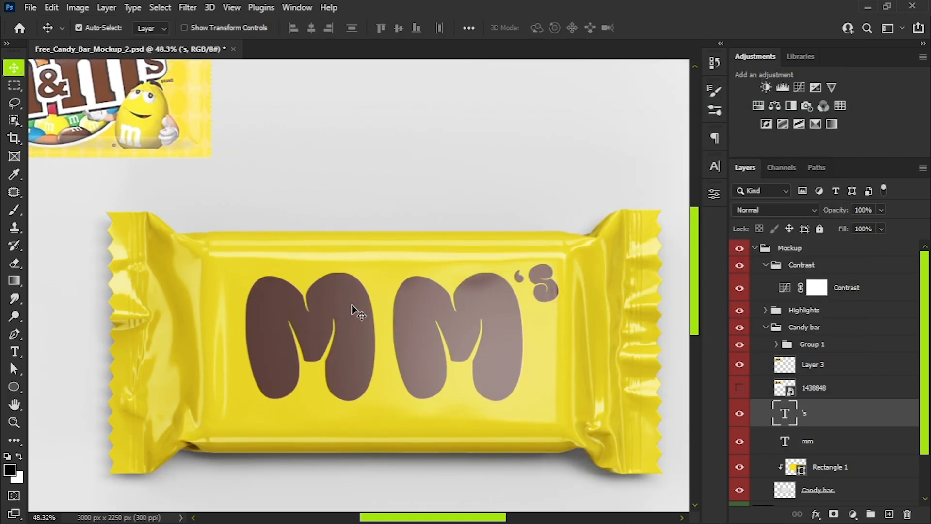
# Draw a 211 px circle, fill it white and place it between the two M letters.
pyautogui.click(15, 387)
pyautogui.moveTo(369, 309); pyautogui.dragTo(438, 375)
pyautogui.click(581, 332)
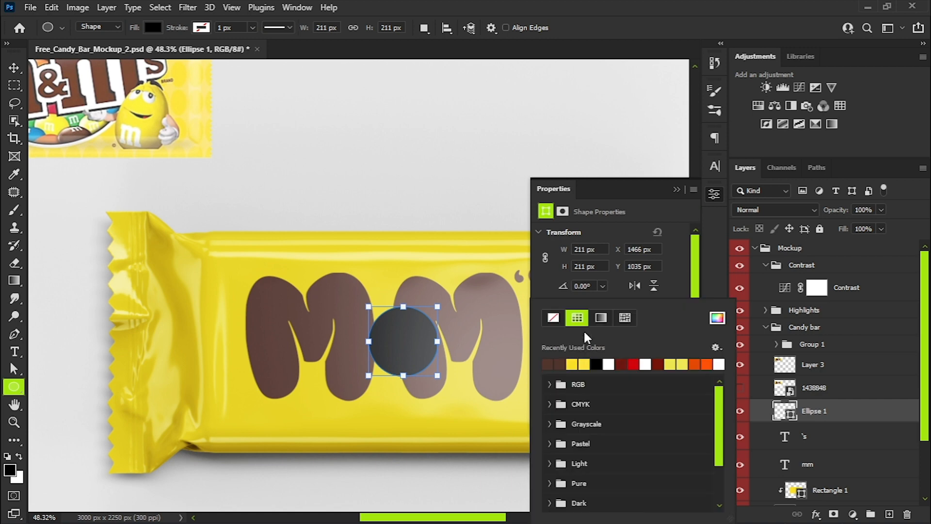
pyautogui.click(608, 364)
pyautogui.click(677, 189)
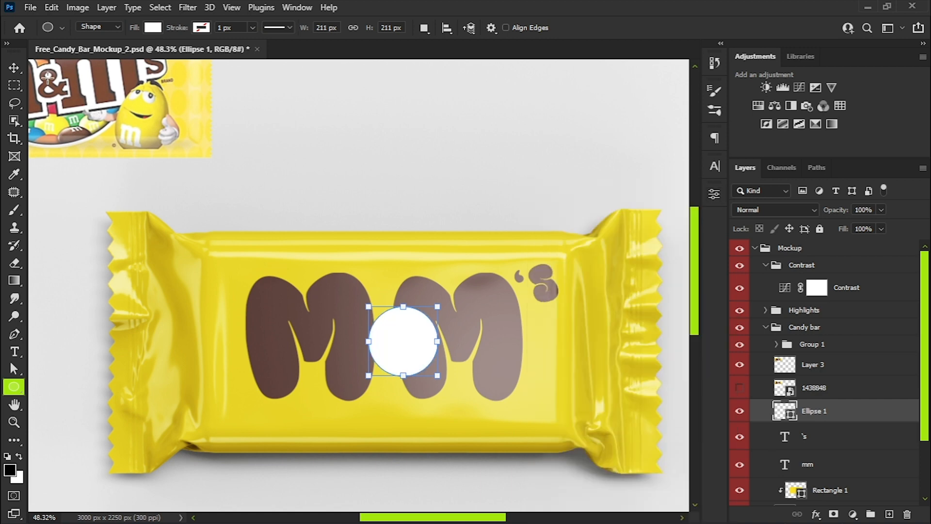
pyautogui.press('v')
pyautogui.moveTo(402, 345); pyautogui.dragTo(383, 345)
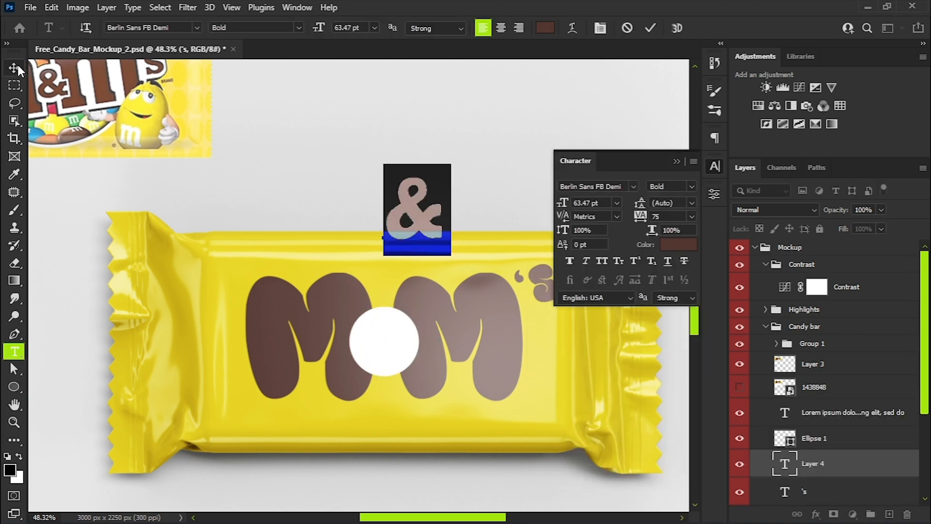
# Bring the & text onto the wrapper with its layer above Ellipse 1, and delete the stray Lorem ipsum text layer.
pyautogui.moveTo(417, 213); pyautogui.dragTo(424, 267)
pyautogui.moveTo(837, 474); pyautogui.dragTo(834, 434)
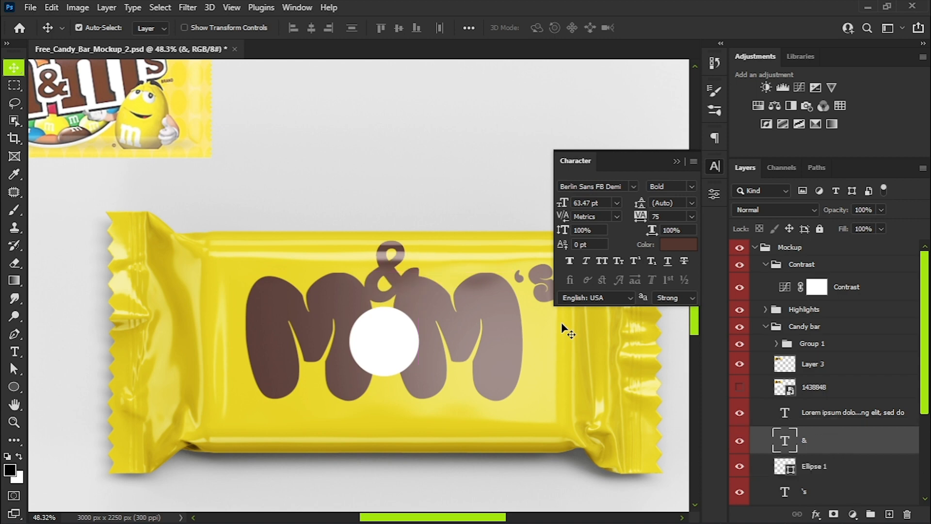
pyautogui.click(878, 420)
pyautogui.press('Delete')
pyautogui.click(676, 161)
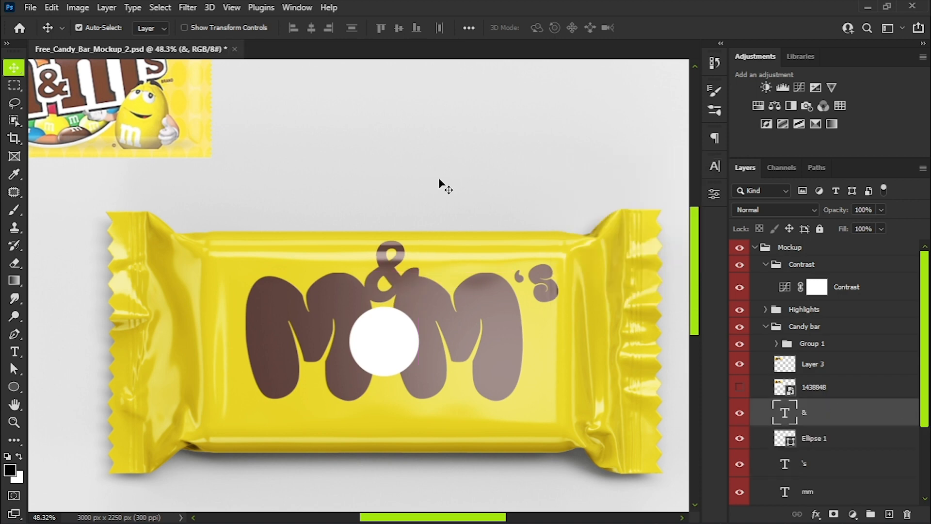
# Scale down the & text and center it inside the white circle.
pyautogui.hotkey('ctrl', 't')
pyautogui.moveTo(426, 315); pyautogui.dragTo(413, 365)
pyautogui.moveTo(392, 346); pyautogui.dragTo(388, 349)
pyautogui.moveTo(421, 380); pyautogui.dragTo(427, 374)
pyautogui.moveTo(387, 349); pyautogui.dragTo(386, 349)
pyautogui.press('Return')
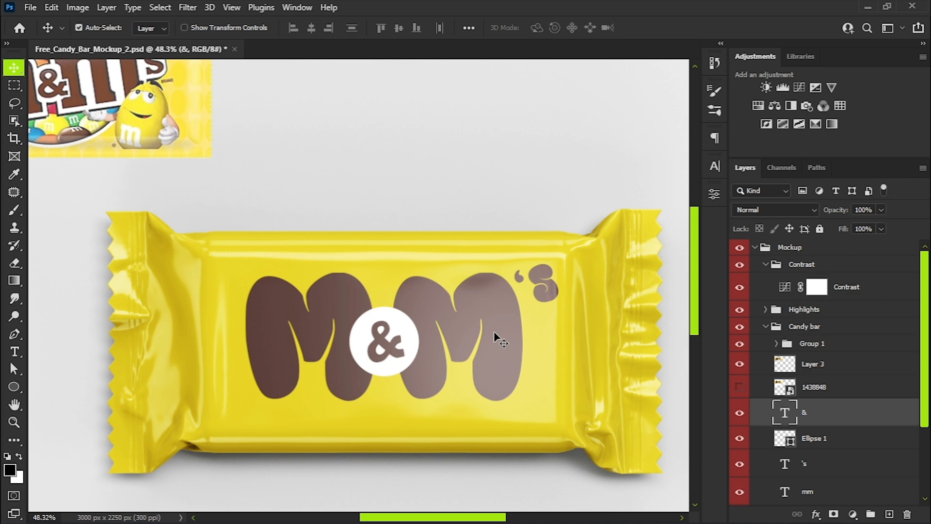
# Add a white 27 px stroke to the mm text, positioned outside the letters.
pyautogui.scroll(-4, 485, 325)
pyautogui.scroll(2, 479, 332)
pyautogui.click(469, 296)
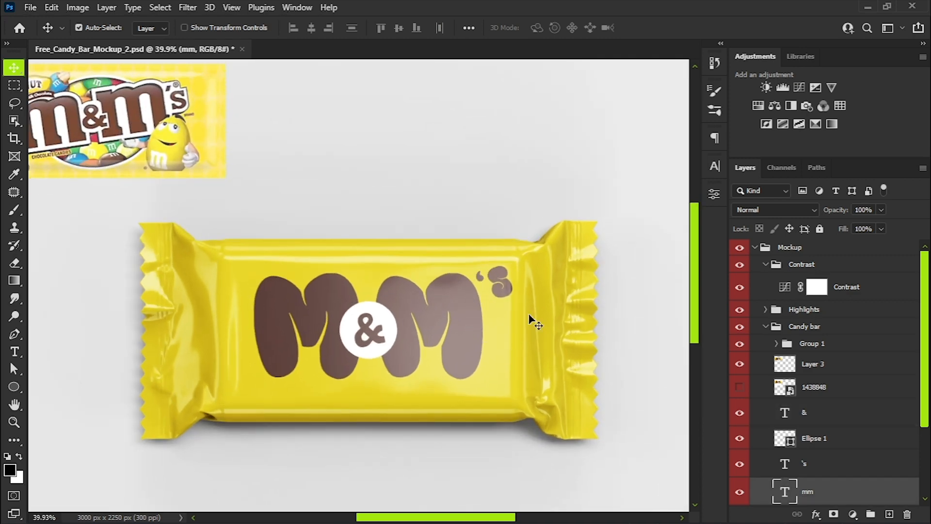
pyautogui.scroll(-3, 809, 480)
pyautogui.click(816, 514)
pyautogui.click(824, 412)
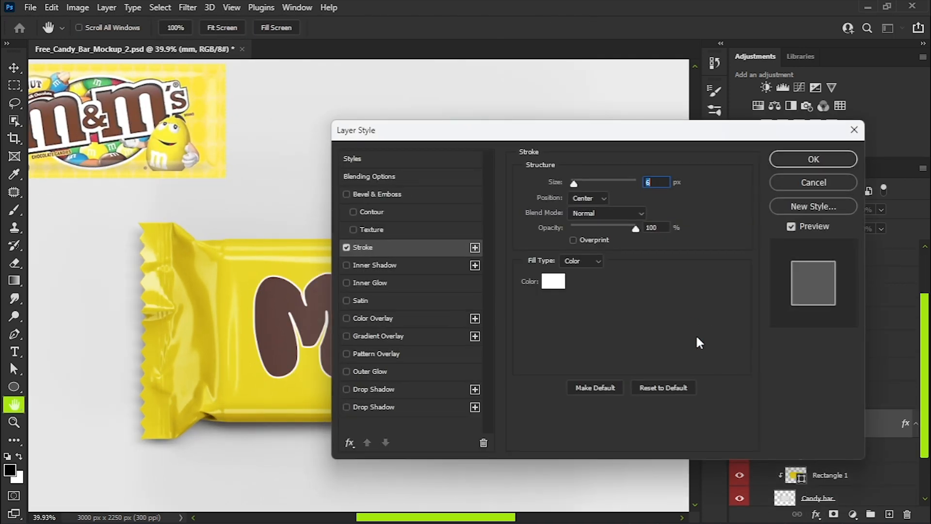
pyautogui.moveTo(567, 138); pyautogui.dragTo(781, 35)
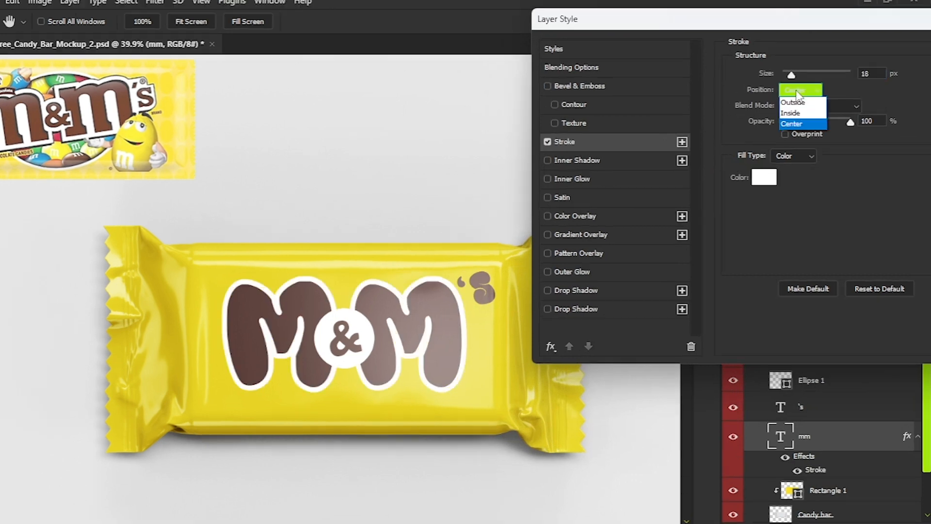
pyautogui.click(802, 105)
pyautogui.moveTo(772, 56); pyautogui.dragTo(776, 58)
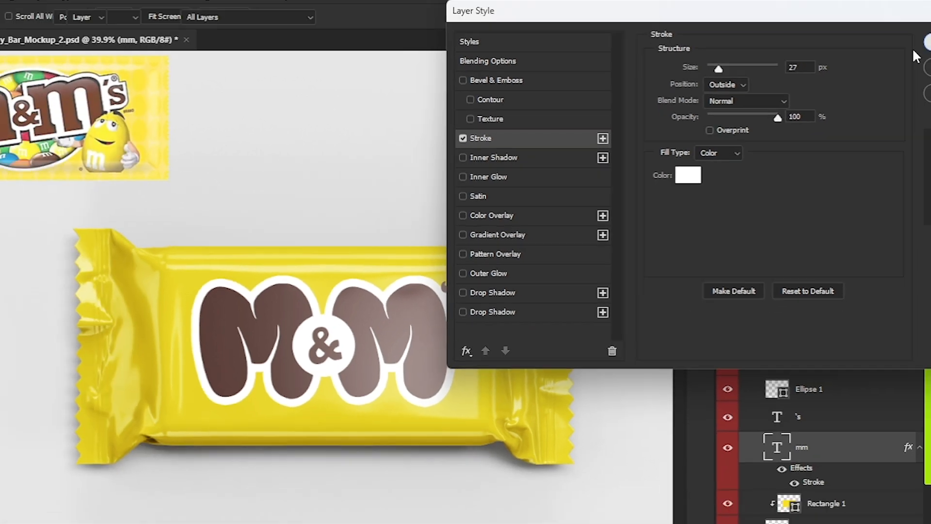
pyautogui.click(917, 50)
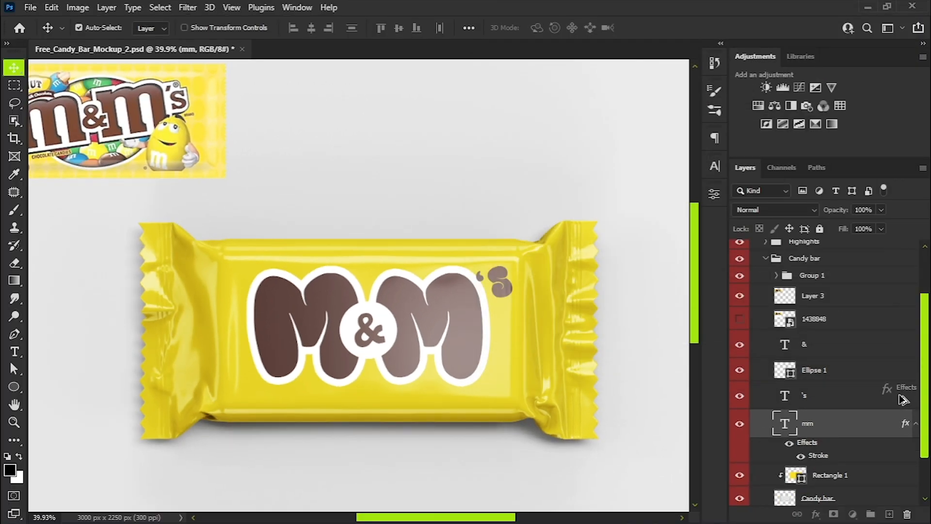
# Copy the stroke effect from the mm text to the 's text.
pyautogui.scroll(-3, 307, 272)
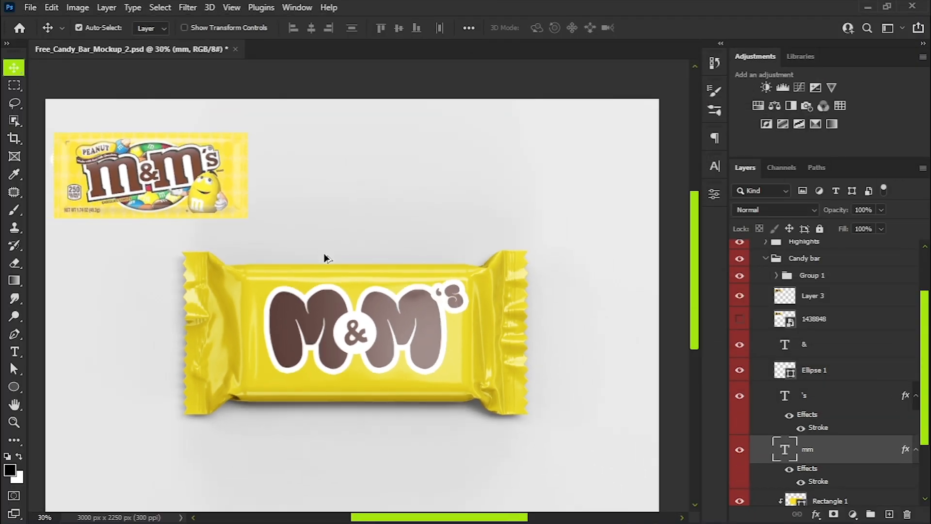
pyautogui.scroll(1, 330, 357)
pyautogui.click(377, 328)
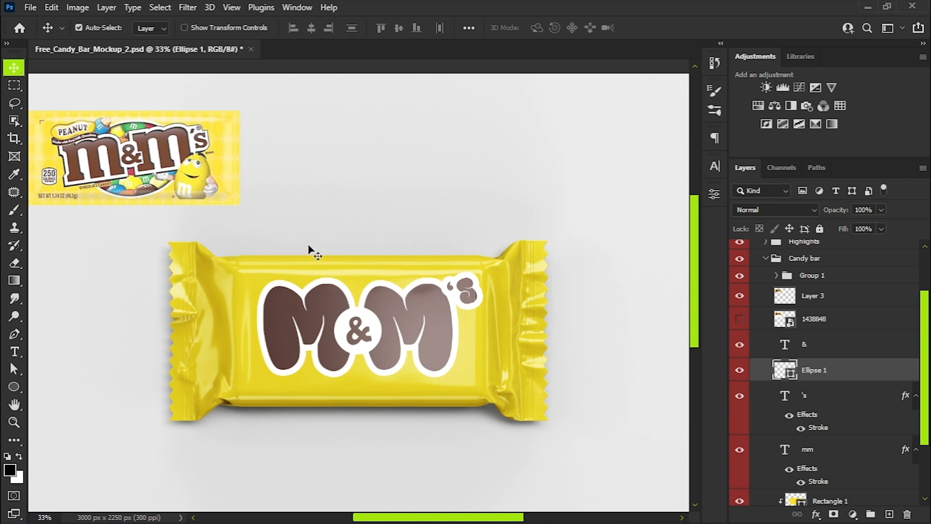
# Add a new PEANUT text above the first M, along the wrapper's upper edge.
pyautogui.scroll(5, 58, 126)
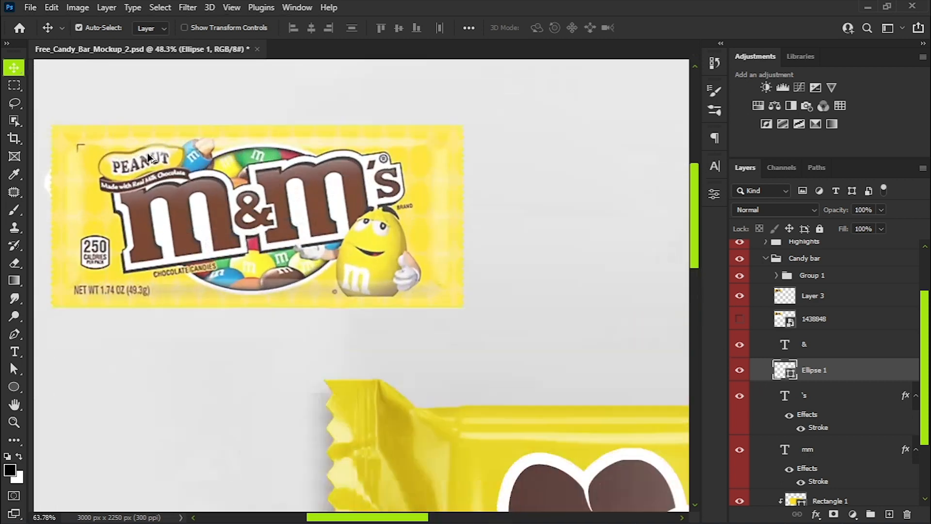
pyautogui.scroll(-5, 157, 179)
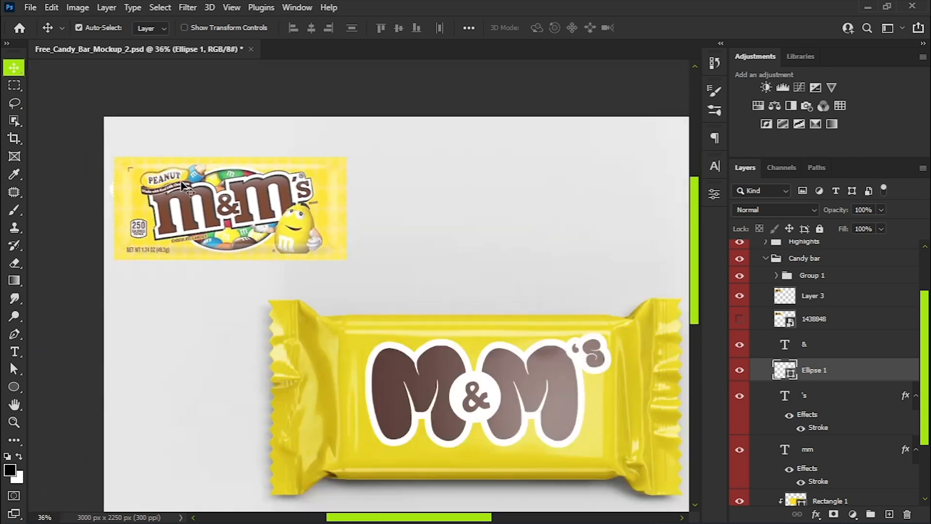
pyautogui.rightClick(15, 390)
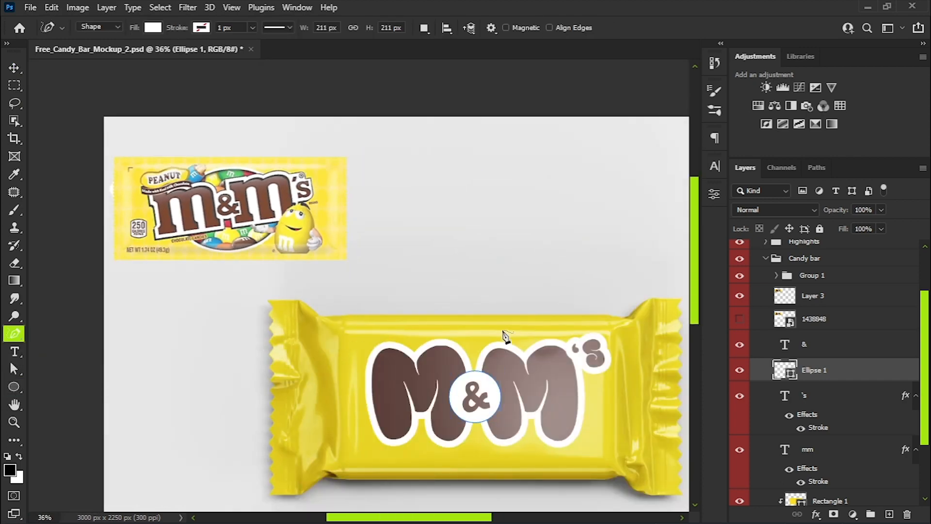
pyautogui.press('t')
pyautogui.click(322, 342)
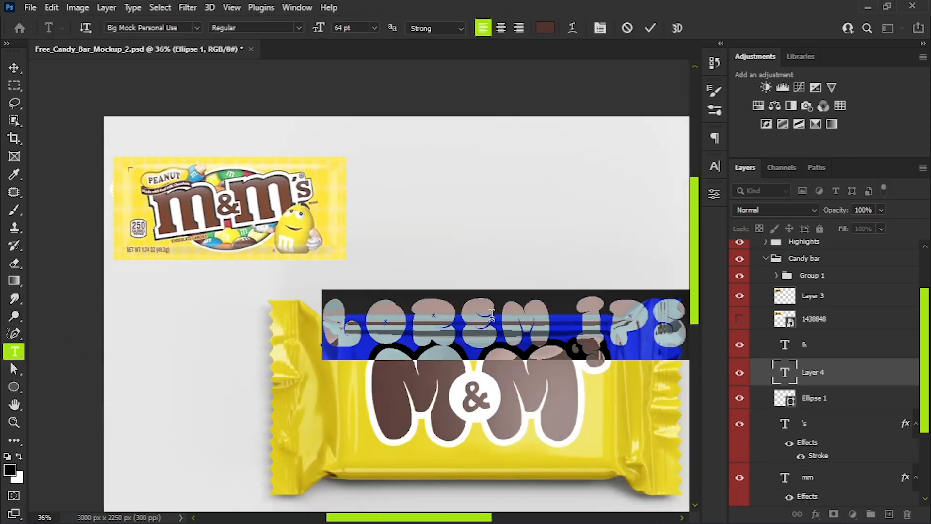
pyautogui.write('PEN')
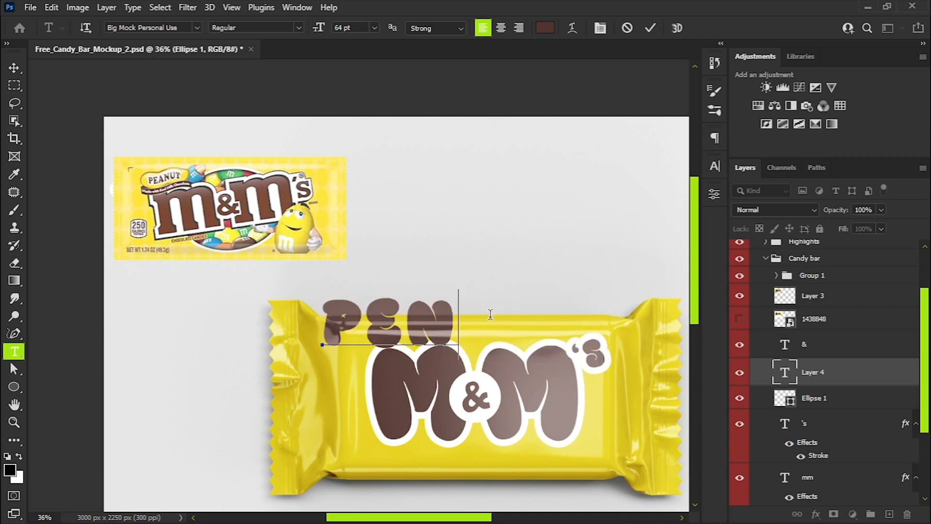
pyautogui.press('BackSpace')
pyautogui.write('ANUT')
# Set the PEANUT text in the Forte font at 24 pt, keeping the dark brown colour.
pyautogui.hotkey('ctrl', 'a')
pyautogui.click(545, 28)
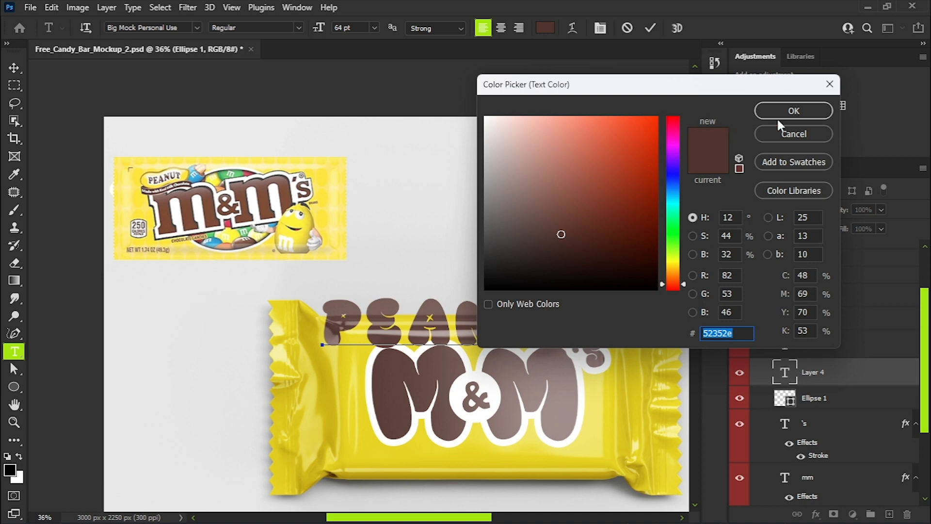
pyautogui.click(796, 132)
pyautogui.click(719, 166)
pyautogui.click(582, 187)
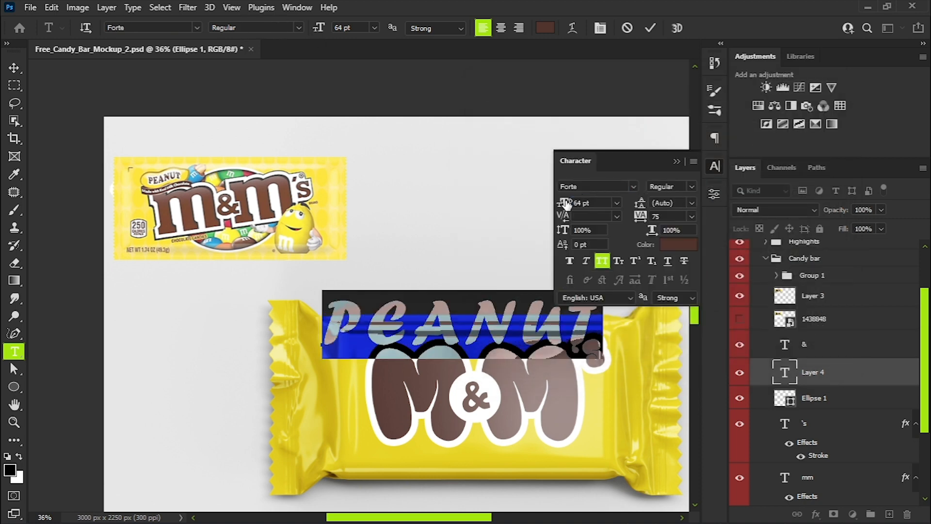
pyautogui.moveTo(565, 202); pyautogui.dragTo(539, 203)
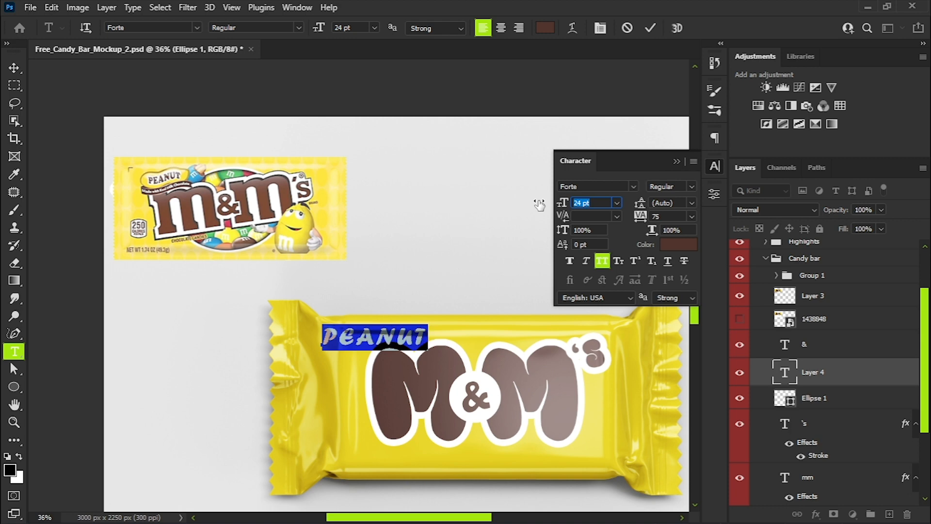
pyautogui.click(675, 162)
pyautogui.click(836, 376)
# Move the PEANUT text slightly up toward the wrapper's upper edge.
pyautogui.scroll(5, 383, 344)
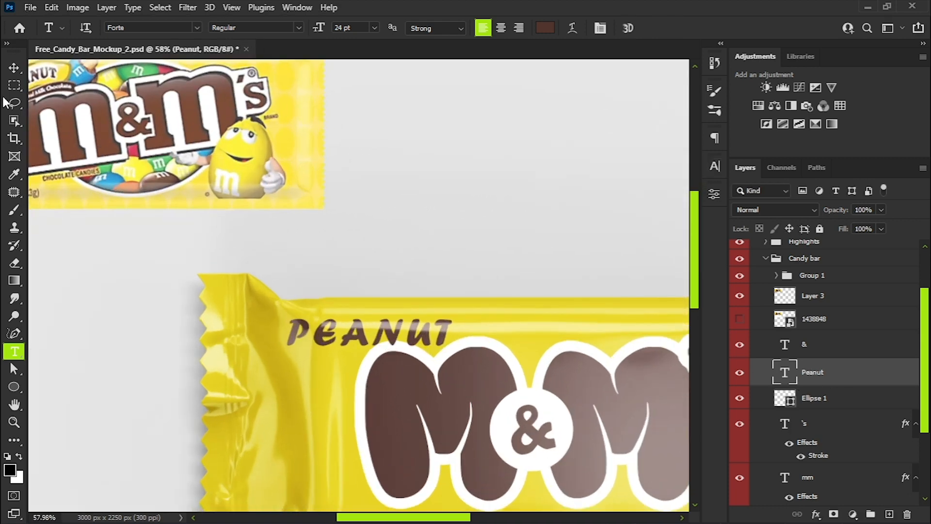
pyautogui.press('v')
pyautogui.moveTo(371, 342); pyautogui.dragTo(378, 319)
pyautogui.hotkey('ctrl', 't')
pyautogui.rightClick(375, 330)
pyautogui.click(399, 136)
pyautogui.rightClick(363, 326)
pyautogui.click(396, 132)
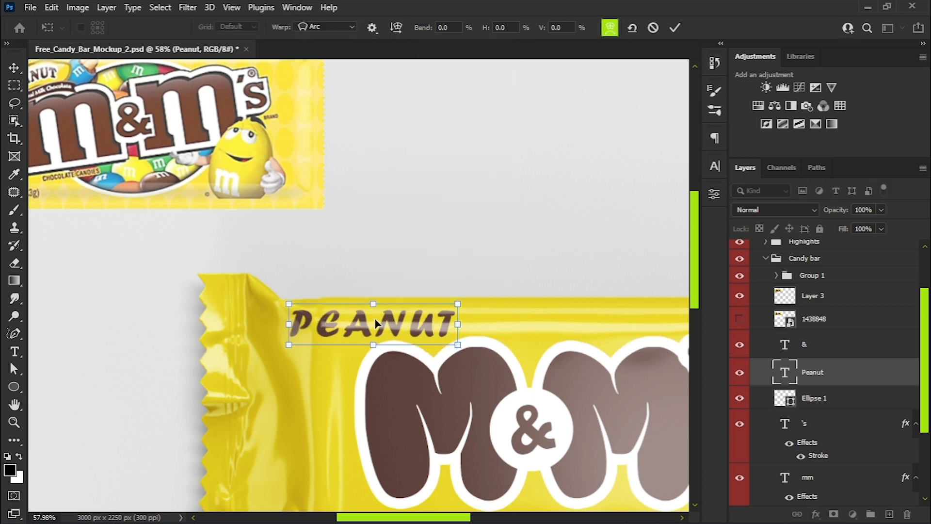
pyautogui.press('Escape')
# Scale down the PEANUT text proportionally.
pyautogui.hotkey('ctrl', 't')
pyautogui.moveTo(458, 344); pyautogui.dragTo(413, 332)
pyautogui.press('Return')
pyautogui.scroll(-3, 413, 332)
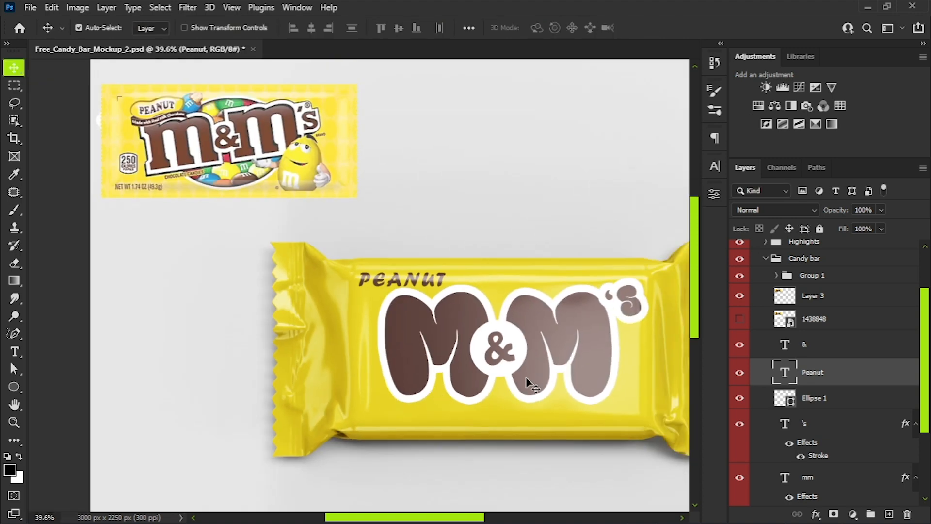
# Lock the Rectangle 1 layer and move the mm lettering, white circle and & slightly down on the wrapper.
pyautogui.click(529, 381)
pyautogui.click(634, 407)
pyautogui.click(819, 229)
pyautogui.moveTo(538, 379); pyautogui.dragTo(512, 371)
pyautogui.click(511, 362)
pyautogui.click(630, 310)
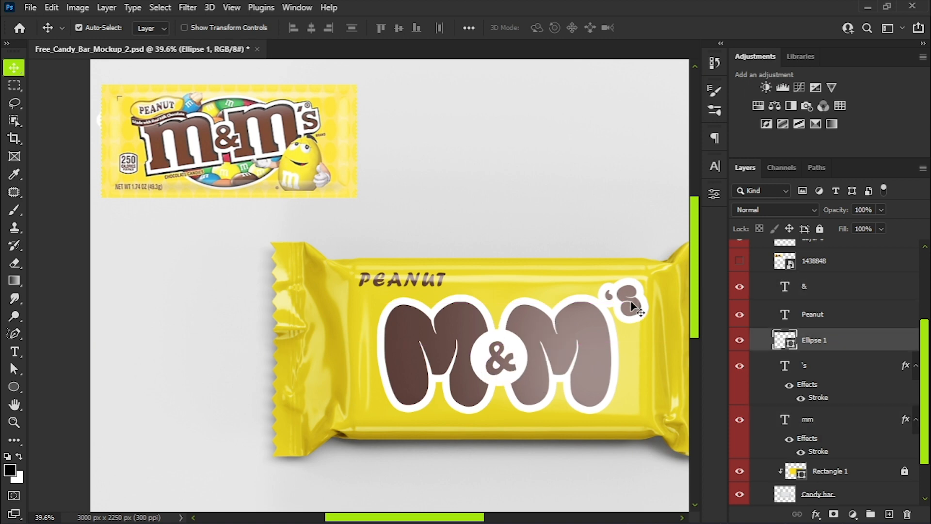
# Nudge the PEANUT text down and give it a white 16 px outside stroke.
pyautogui.moveTo(437, 283); pyautogui.dragTo(438, 286)
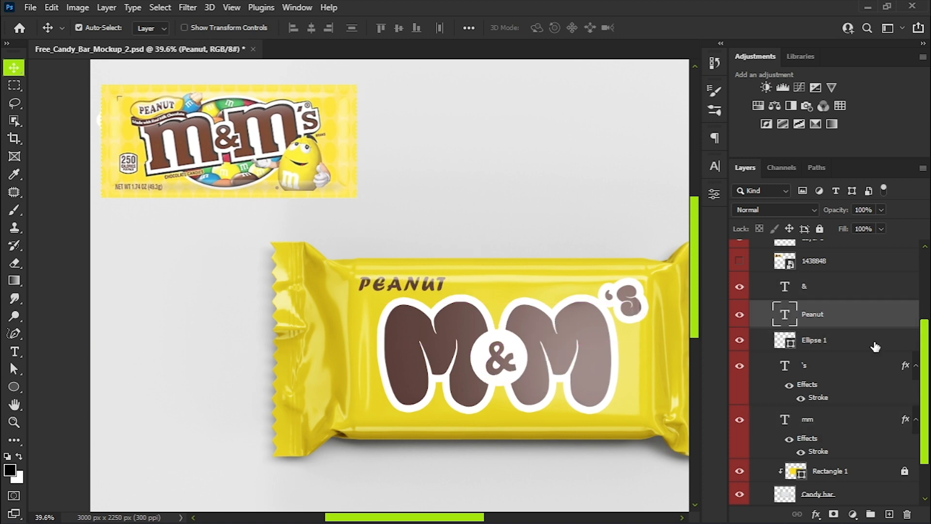
pyautogui.click(817, 513)
pyautogui.click(820, 411)
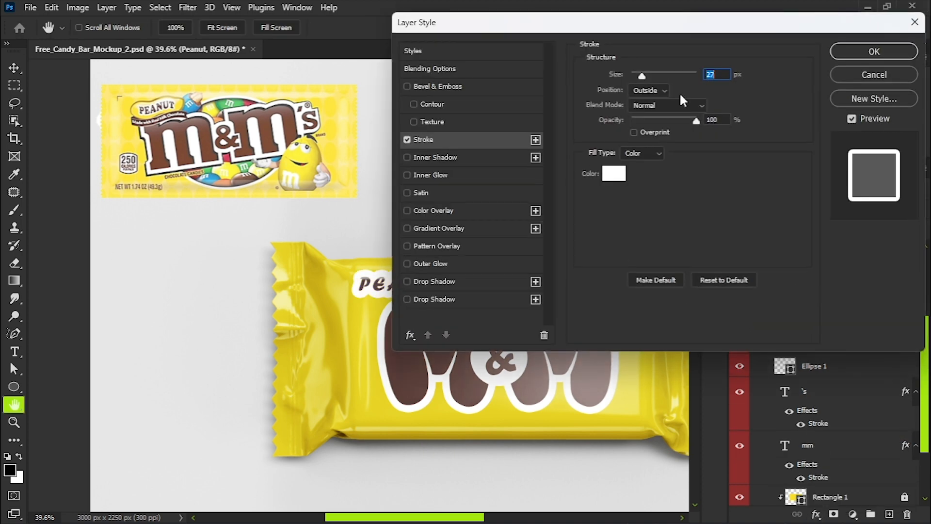
pyautogui.moveTo(643, 77); pyautogui.dragTo(640, 77)
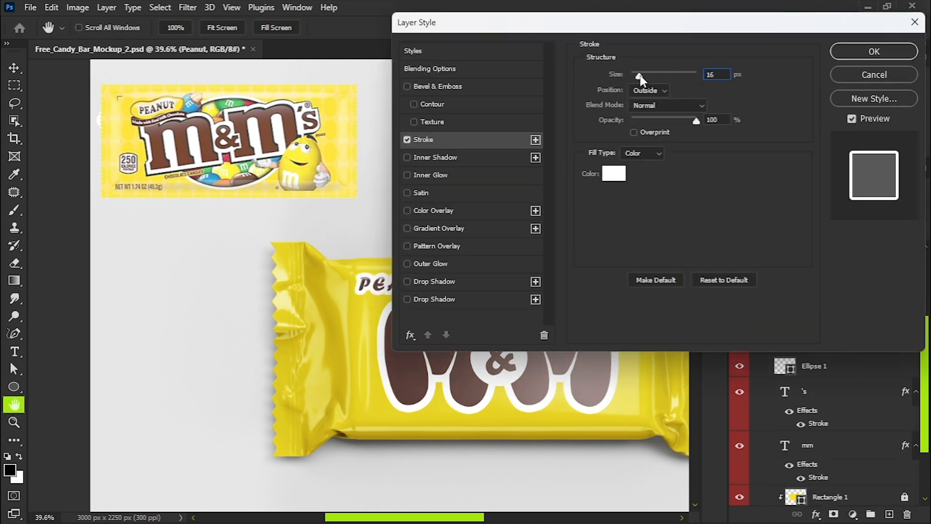
pyautogui.click(874, 51)
pyautogui.scroll(-3, 252, 231)
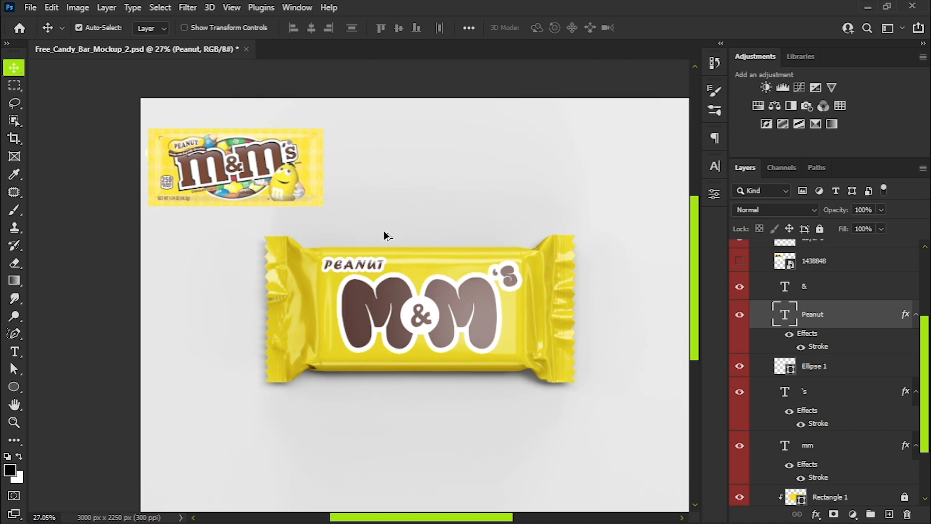
# Add the text Net WT 1.74 (49.3g) near the lower left of the wrapper.
pyautogui.scroll(5, 303, 194)
pyautogui.scroll(-6, 420, 260)
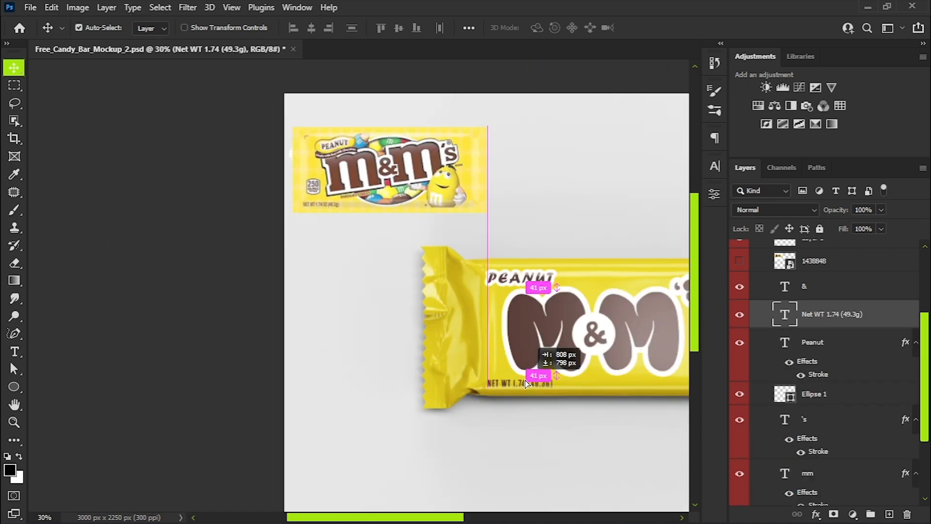
pyautogui.moveTo(538, 351); pyautogui.dragTo(541, 353)
pyautogui.scroll(-4, 404, 362)
pyautogui.scroll(2, 402, 336)
pyautogui.scroll(5, 431, 338)
pyautogui.moveTo(372, 383); pyautogui.dragTo(372, 383)
# Rotate the Net WT text -90° and place it vertically beside the wrapper's left crimp.
pyautogui.hotkey('ctrl', 't')
pyautogui.moveTo(429, 361); pyautogui.dragTo(315, 220)
pyautogui.moveTo(363, 371); pyautogui.dragTo(301, 334)
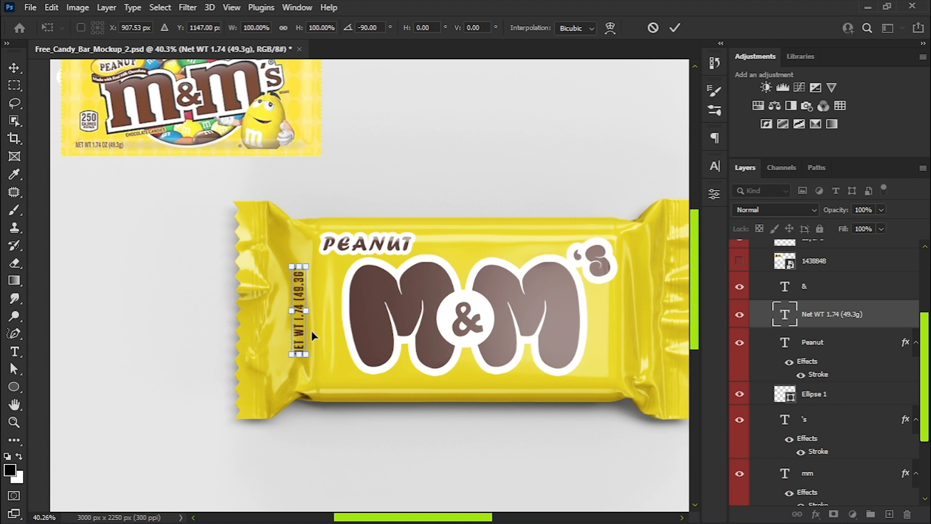
pyautogui.press('Return')
pyautogui.scroll(-3, 257, 297)
pyautogui.scroll(1, 442, 293)
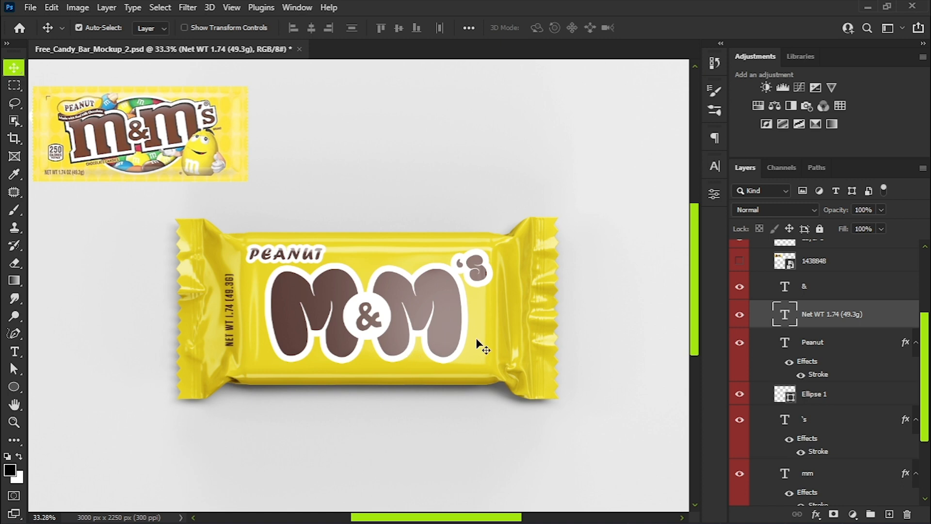
# Add an inner shadow to the mm text and set its color to dark brown 302524.
pyautogui.scroll(-4, 795, 436)
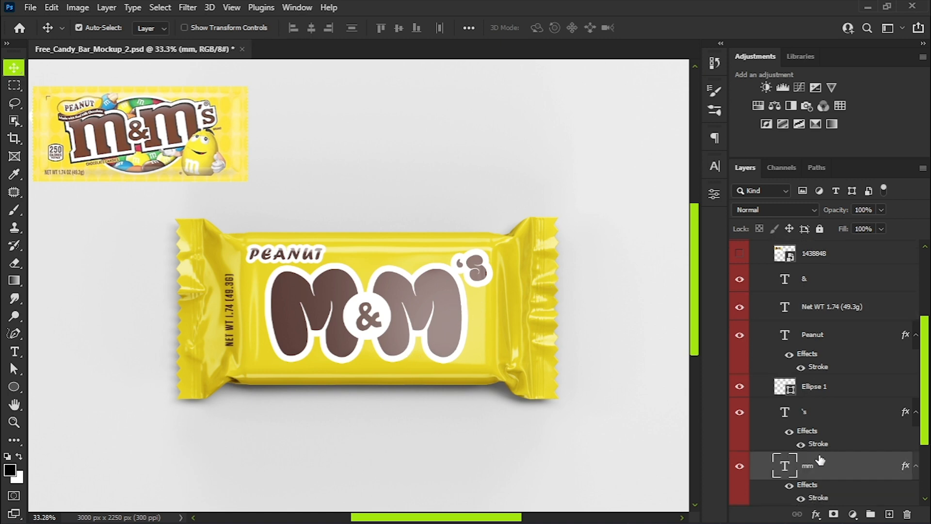
pyautogui.click(815, 362)
pyautogui.click(816, 514)
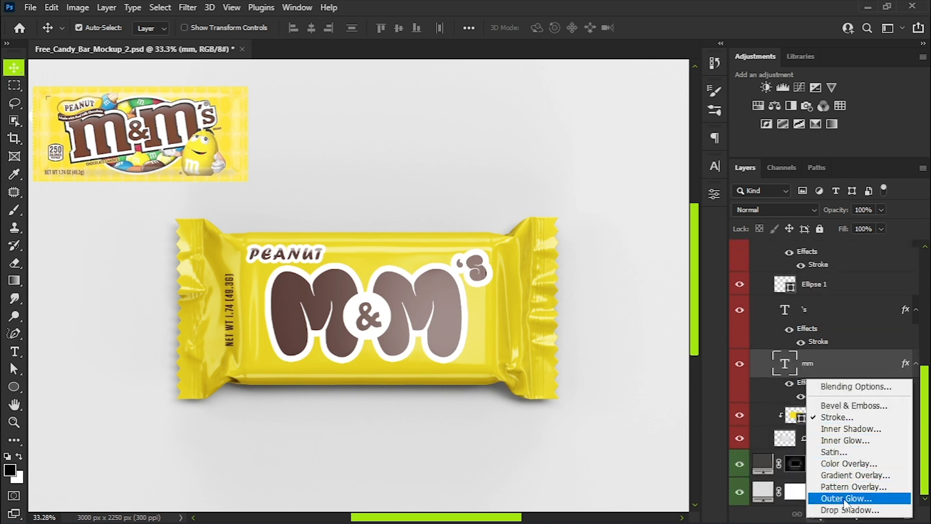
pyautogui.click(842, 419)
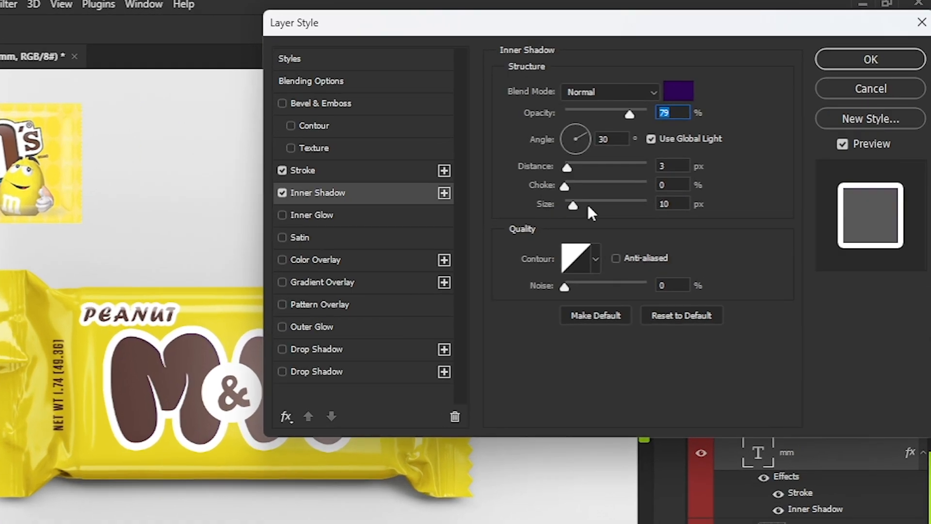
pyautogui.click(684, 91)
pyautogui.click(210, 356)
pyautogui.write('302524')
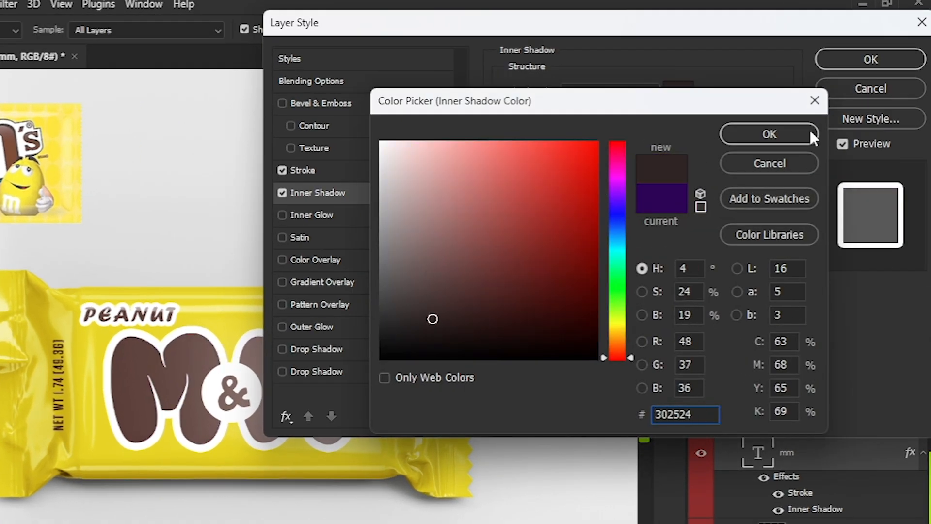
pyautogui.click(810, 130)
# Set the inner shadow's angle to 90° and adjust its size and distance on the mm text.
pyautogui.click(574, 128)
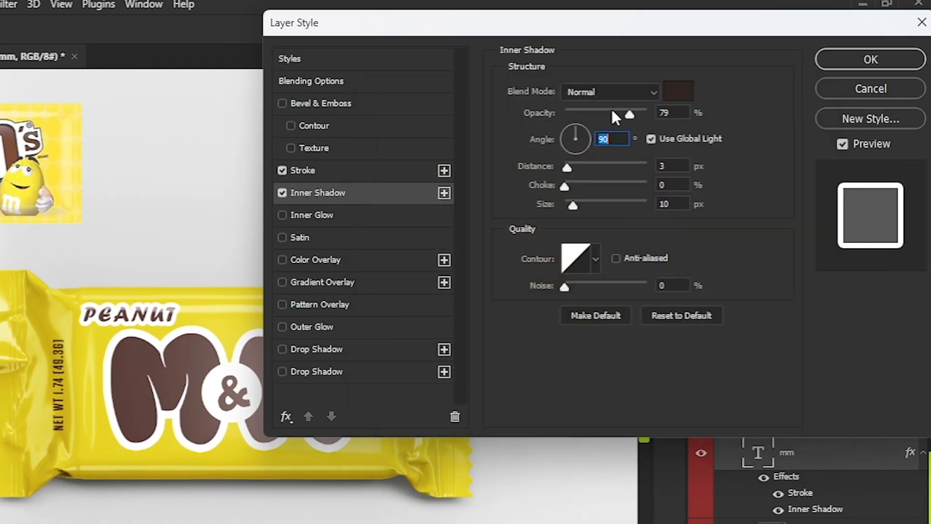
pyautogui.moveTo(572, 203); pyautogui.dragTo(579, 163)
pyautogui.click(870, 60)
pyautogui.scroll(7, 245, 361)
pyautogui.scroll(-9, 250, 362)
# Recolor the chip bag's Color Fill 1 layer red d4030b, sampled from the Doritos reference pack.
pyautogui.moveTo(240, 261); pyautogui.dragTo(315, 263)
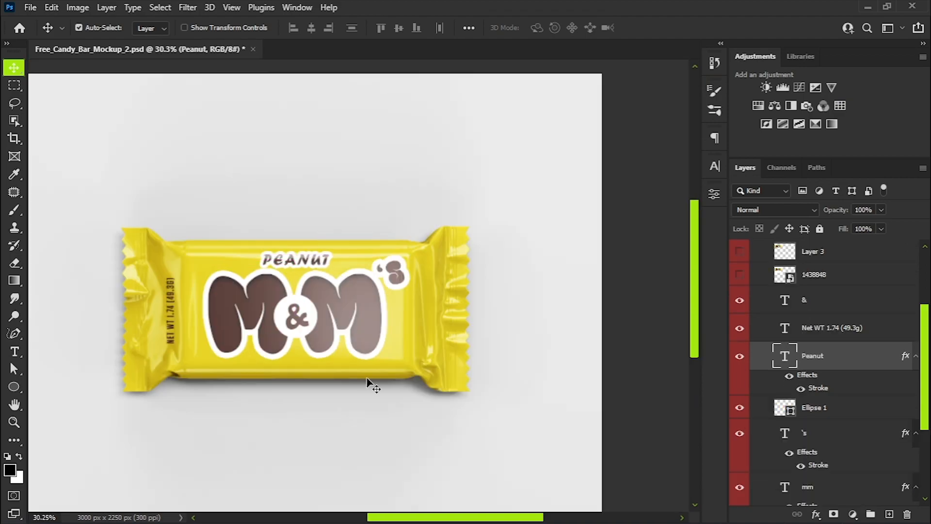
pyautogui.scroll(2, 307, 303)
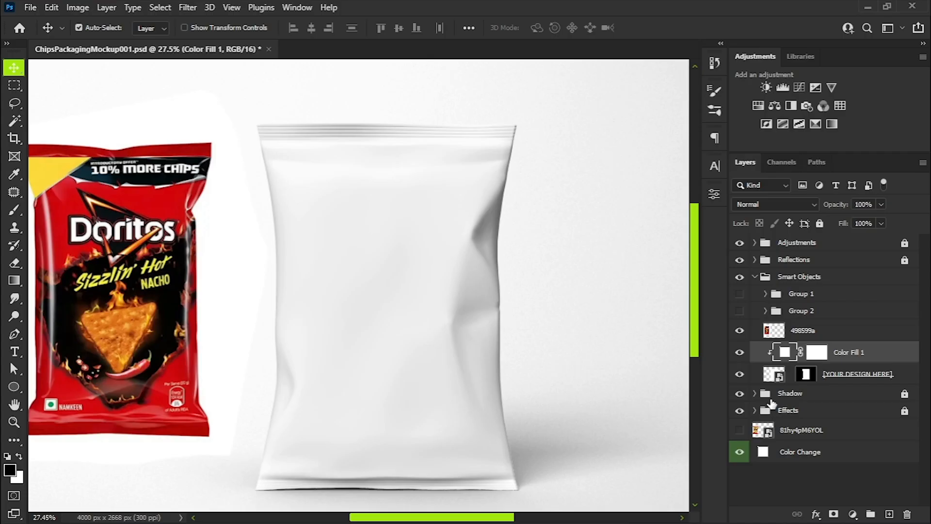
pyautogui.doubleClick(785, 352)
pyautogui.click(170, 201)
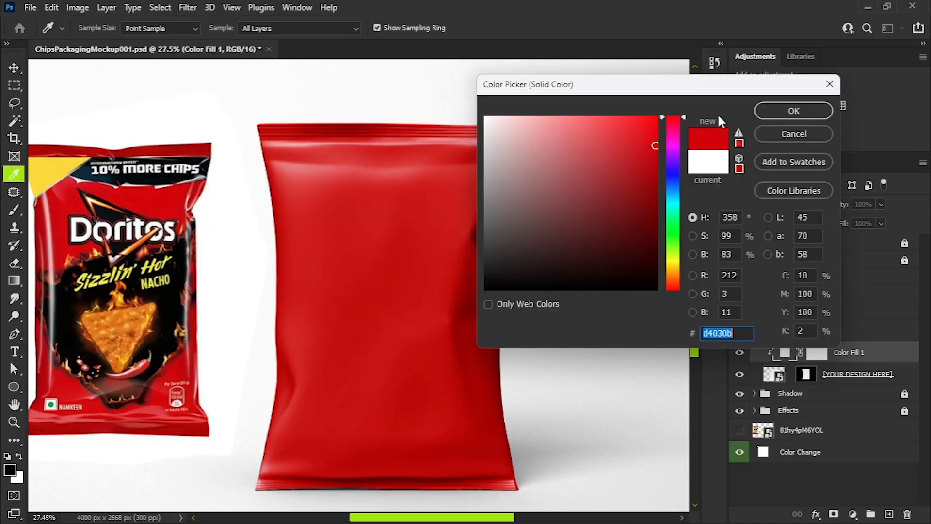
pyautogui.press('Return')
# Place the Doritos logo on the red bag, scaled to 69.20% and centered in its upper half.
pyautogui.scroll(9, 80, 255)
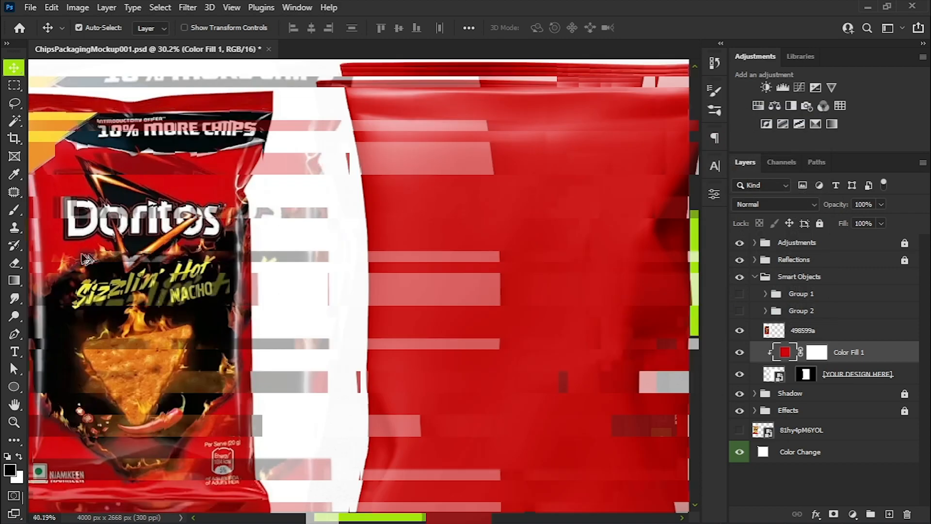
pyautogui.scroll(-10, 177, 199)
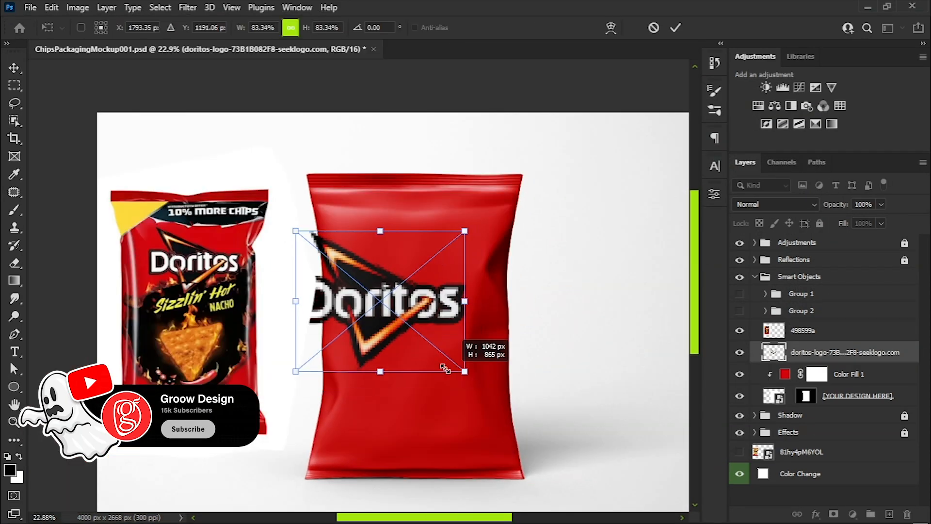
pyautogui.moveTo(513, 370); pyautogui.dragTo(470, 312)
pyautogui.moveTo(422, 253); pyautogui.dragTo(430, 253)
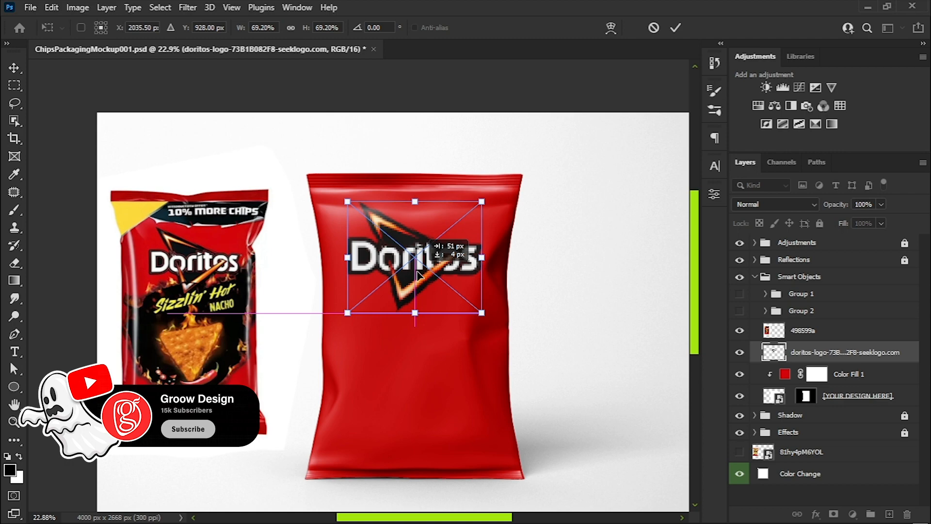
pyautogui.press('Return')
pyautogui.scroll(5, 418, 267)
pyautogui.scroll(1, 417, 266)
pyautogui.press('v')
pyautogui.moveTo(406, 269)
pyautogui.mouseDown()
pyautogui.moveTo(418, 270)
pyautogui.moveTo(406, 269)
pyautogui.mouseUp()
pyautogui.scroll(-3, 474, 316)
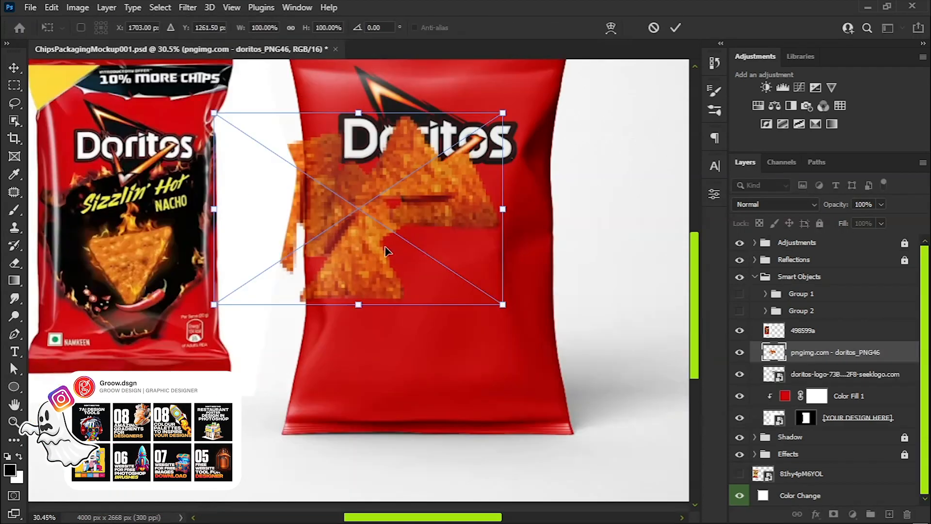
# Place the pngimg.com - doritos_PNG46 chips image on the red bag, scaled to 80.02% and positioned below the Doritos logo.
pyautogui.moveTo(384, 250); pyautogui.dragTo(461, 342)
pyautogui.moveTo(575, 396); pyautogui.dragTo(518, 358)
pyautogui.moveTo(410, 292); pyautogui.dragTo(437, 317)
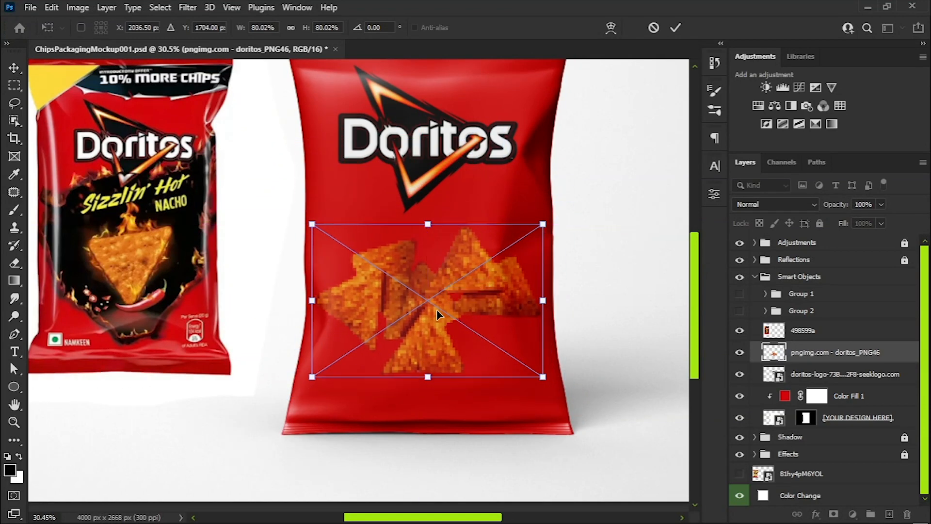
pyautogui.press('Return')
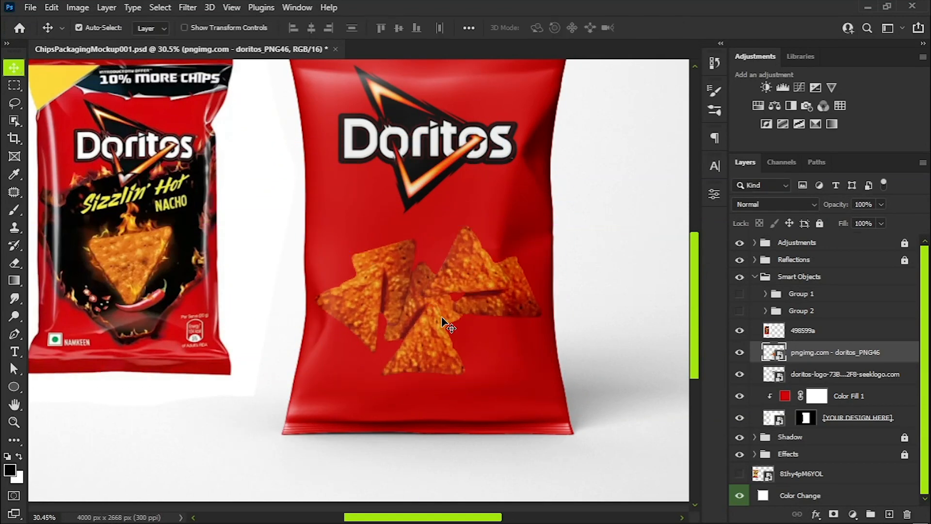
# Add a Brightness/Contrast adjustment clipped to the chips image and raise its brightness and contrast.
pyautogui.click(773, 88)
pyautogui.moveTo(616, 267); pyautogui.dragTo(620, 272)
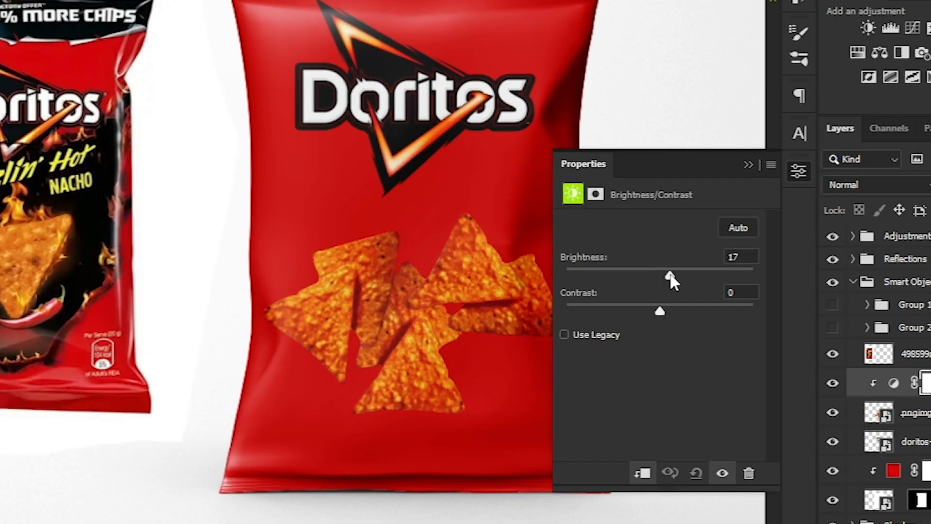
pyautogui.moveTo(639, 315); pyautogui.dragTo(674, 310)
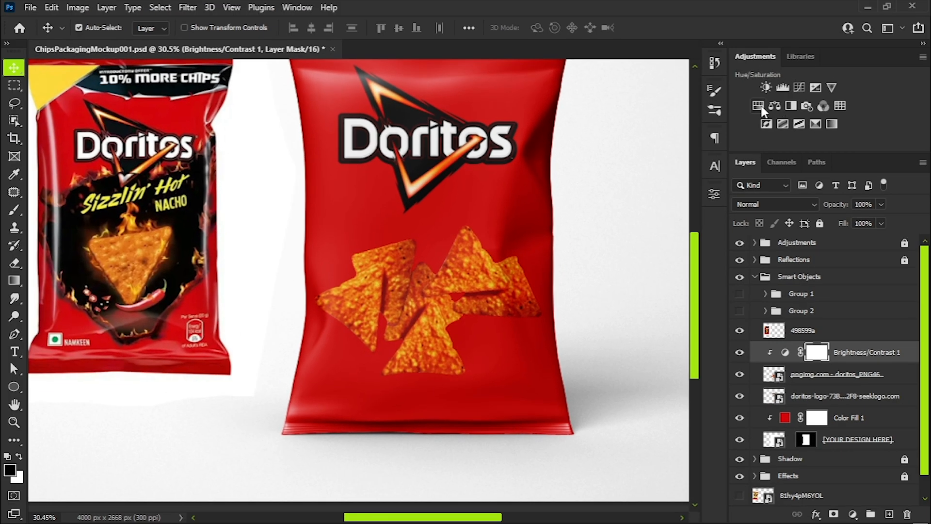
# Add a Hue/Saturation adjustment clipped to the chips image and fine-tune its color.
pyautogui.click(758, 106)
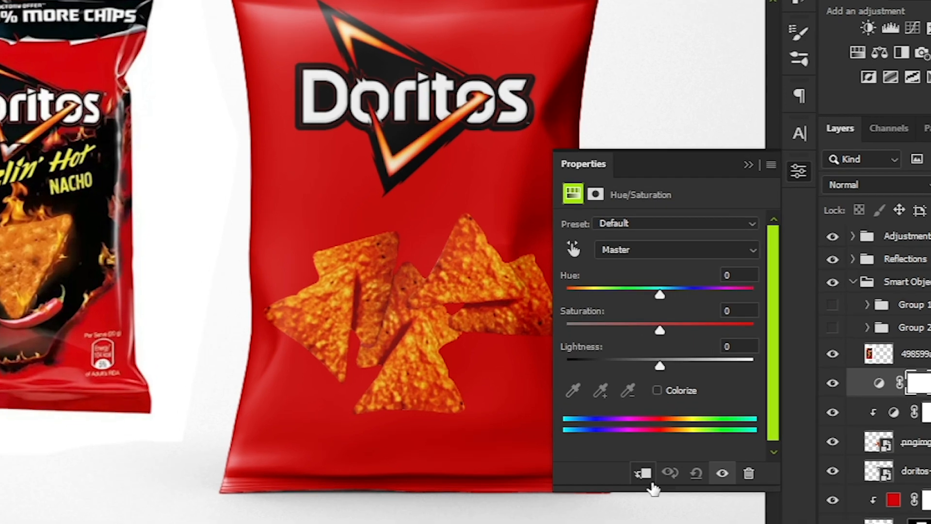
pyautogui.moveTo(611, 284); pyautogui.dragTo(666, 327)
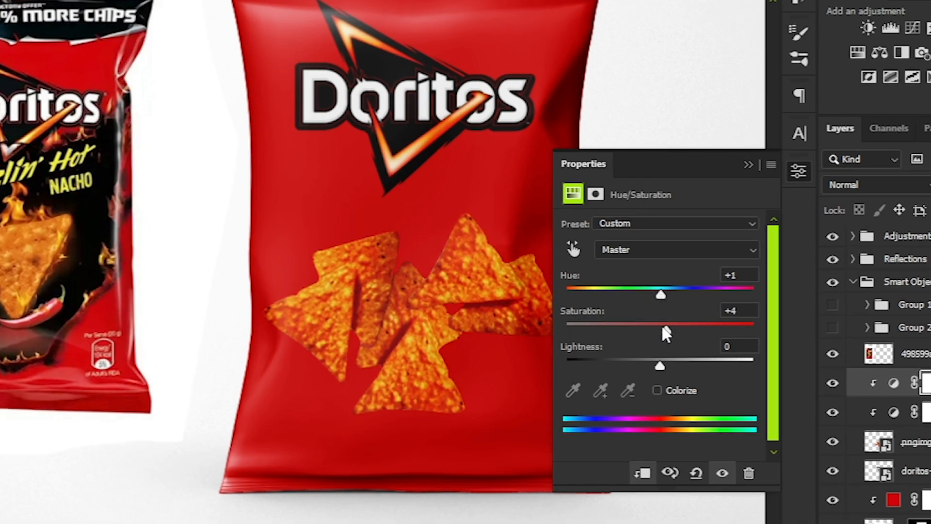
pyautogui.click(749, 165)
# Add a drop shadow to the chips image and set its color to dark red.
pyautogui.click(795, 398)
pyautogui.click(816, 514)
pyautogui.click(800, 495)
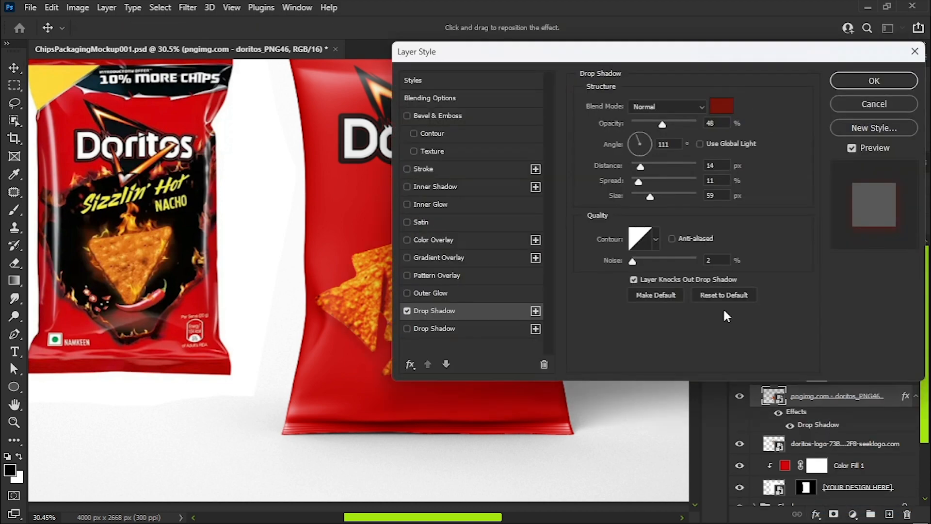
pyautogui.click(721, 106)
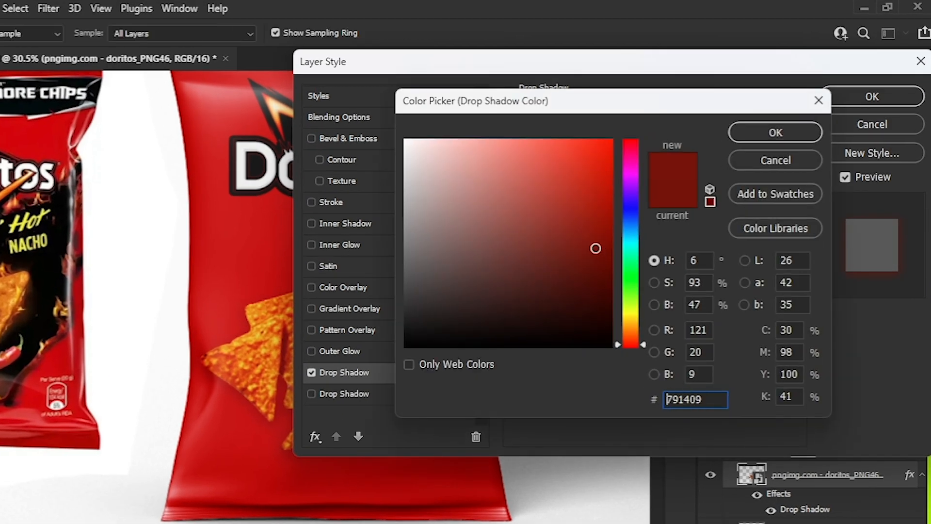
pyautogui.moveTo(596, 248); pyautogui.dragTo(581, 258)
pyautogui.click(764, 135)
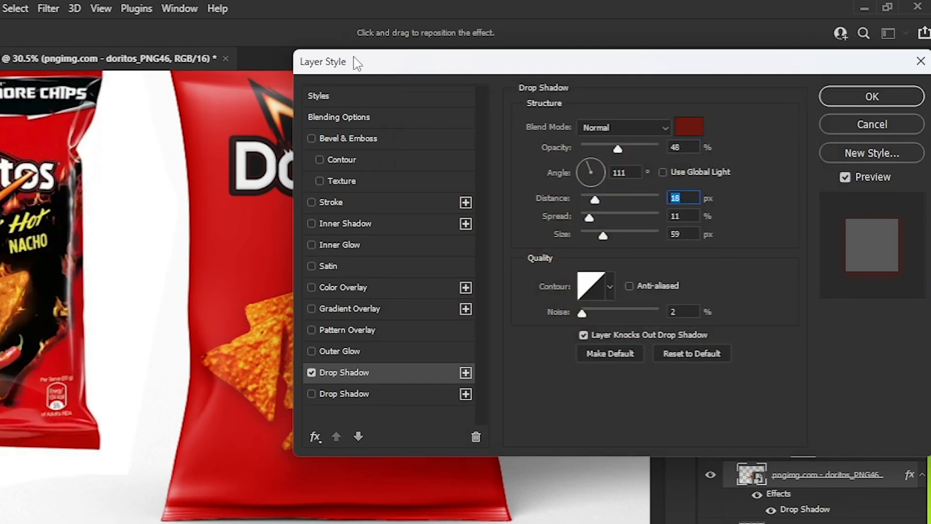
# Refine the chips' drop shadow with an angle of 118°, a spread of 18% and adjusted size and distance.
pyautogui.moveTo(357, 63); pyautogui.dragTo(601, 62)
pyautogui.moveTo(380, 328); pyautogui.dragTo(348, 380)
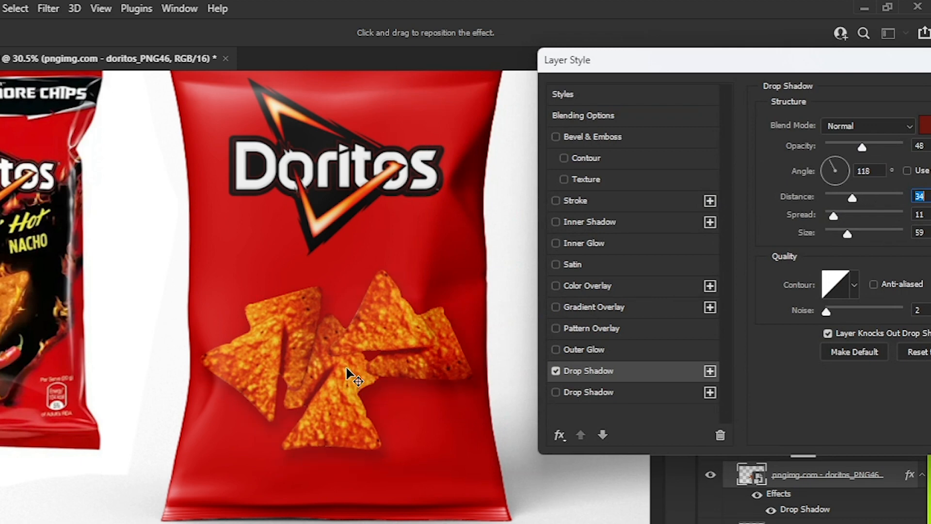
pyautogui.moveTo(834, 217); pyautogui.dragTo(839, 216)
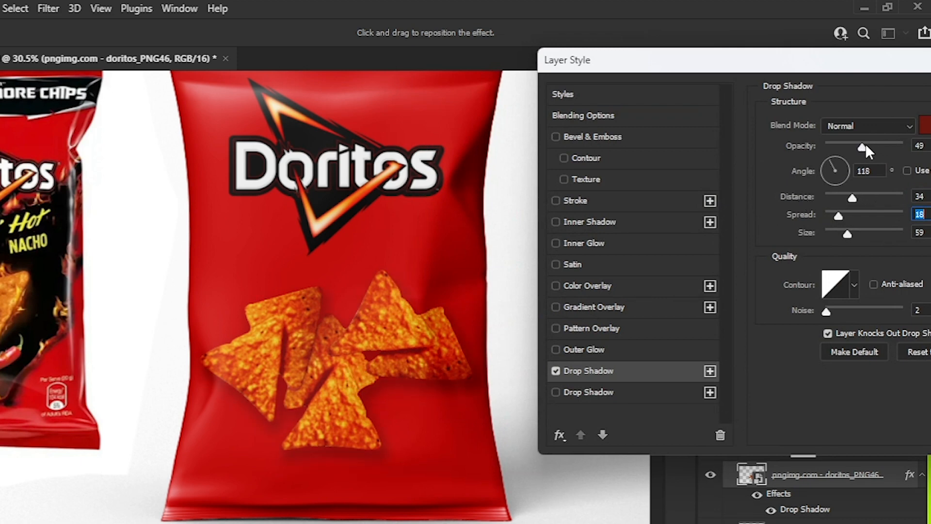
pyautogui.moveTo(839, 234); pyautogui.dragTo(848, 234)
pyautogui.moveTo(853, 197); pyautogui.dragTo(843, 198)
pyautogui.moveTo(865, 69); pyautogui.dragTo(708, 79)
pyautogui.click(869, 109)
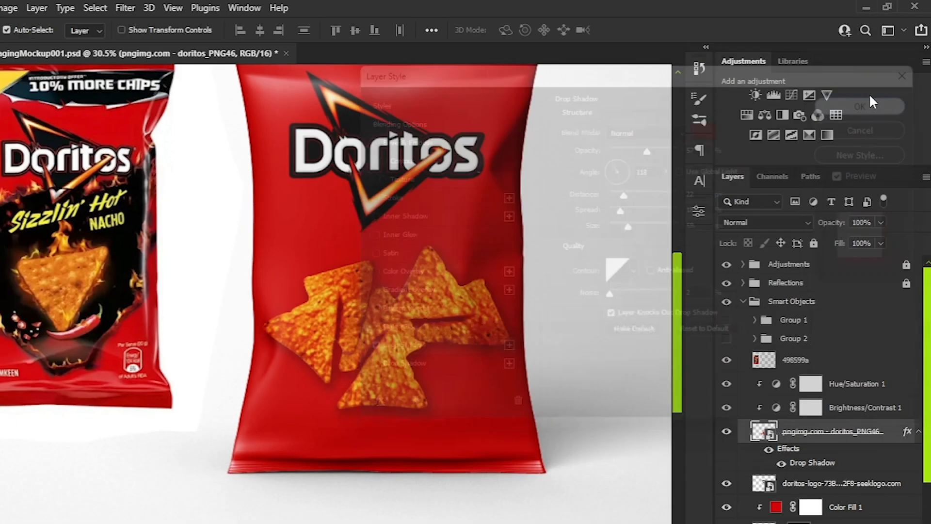
# Place the white Per Pack energy label with 127 kcal and 6% in the red bag's lower right corner.
pyautogui.scroll(-2, 523, 349)
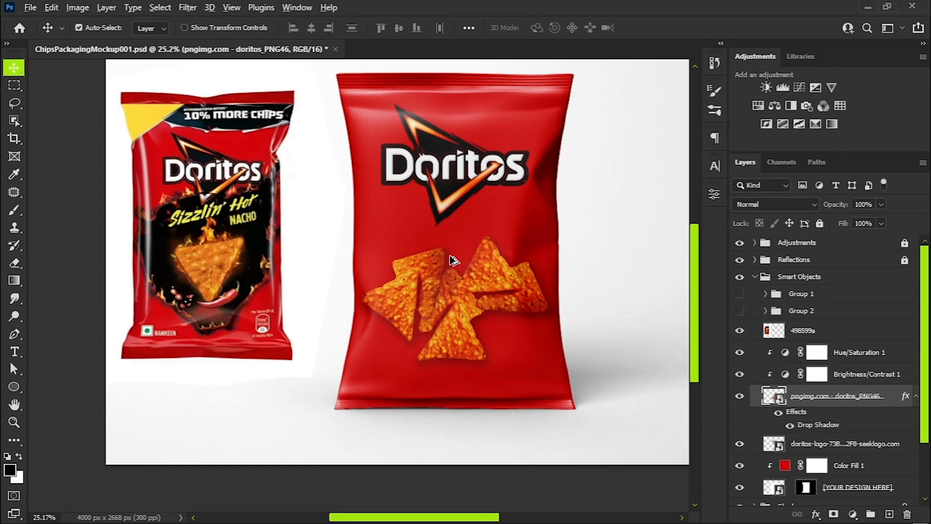
pyautogui.scroll(3, 450, 256)
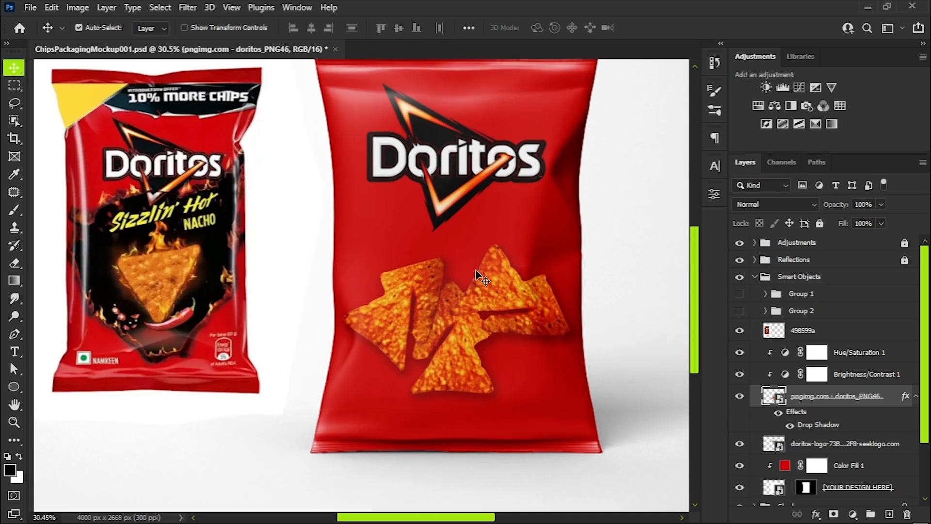
pyautogui.scroll(5, 173, 271)
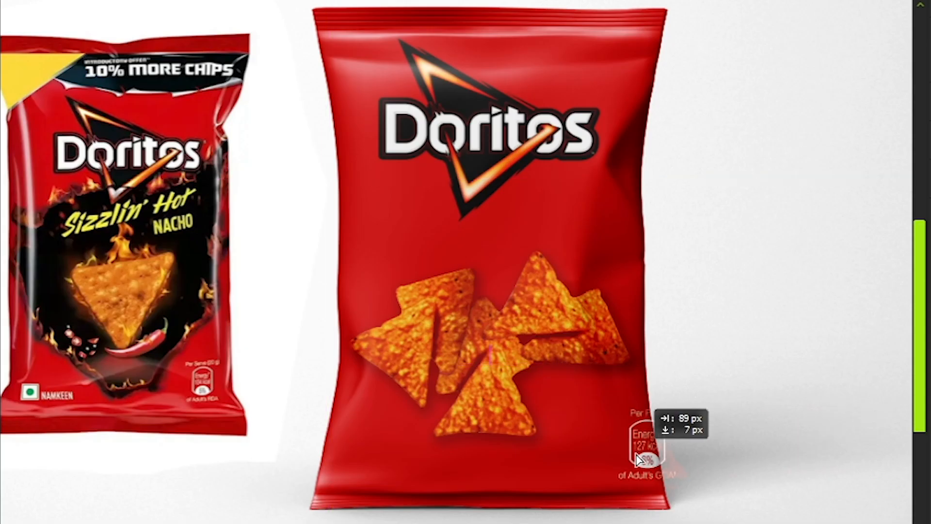
pyautogui.moveTo(640, 456); pyautogui.dragTo(612, 457)
pyautogui.scroll(1, 612, 457)
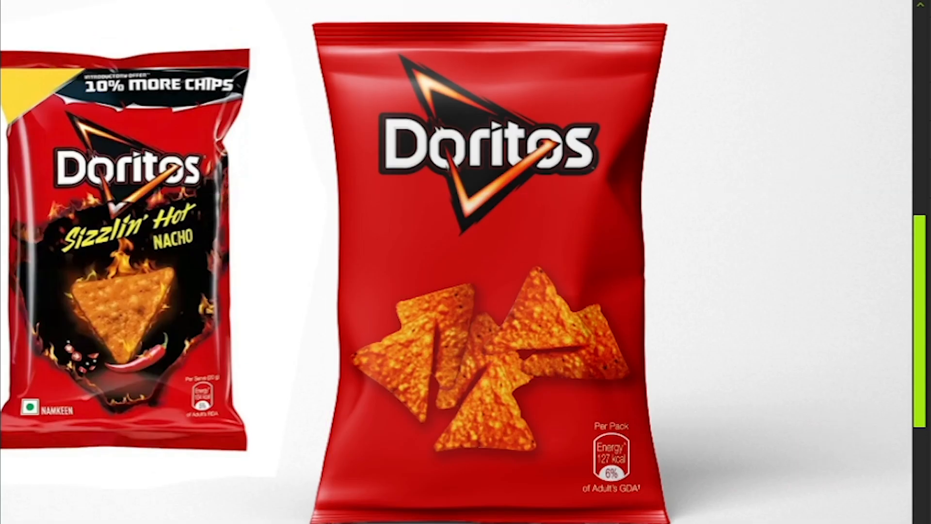
# Place the Nacho Cheese Flavour text and World's No.1 Nacho badge beneath the logo, plus the Namkeen mark in the bag's lower left corner.
pyautogui.moveTo(750, 215); pyautogui.dragTo(573, 214)
pyautogui.moveTo(223, 225); pyautogui.dragTo(408, 241)
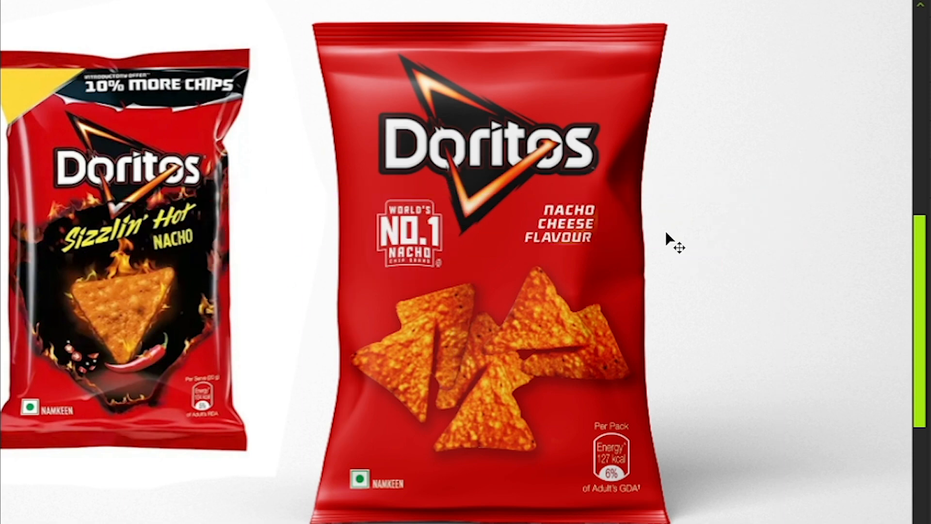
pyautogui.hotkey('shift', 'Left')
pyautogui.hotkey('shift', 'Left')
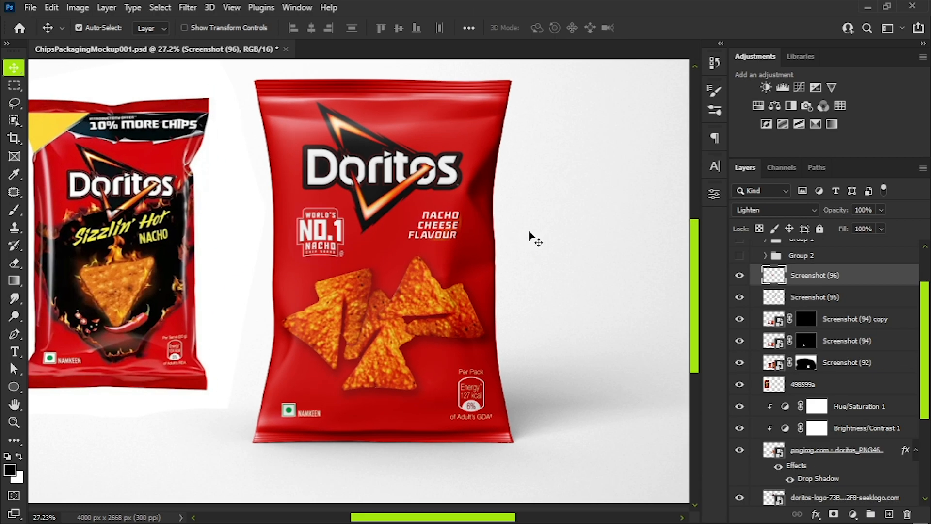
pyautogui.hotkey('ctrl', '0')
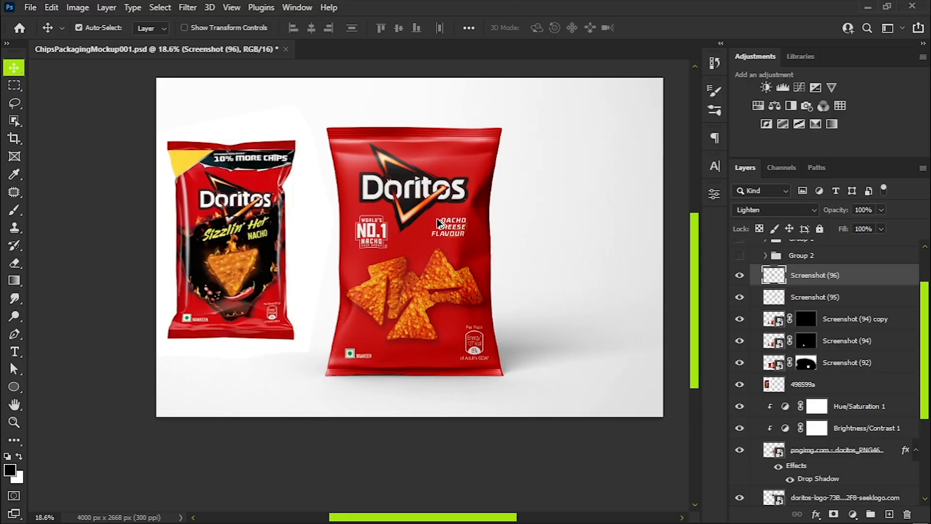